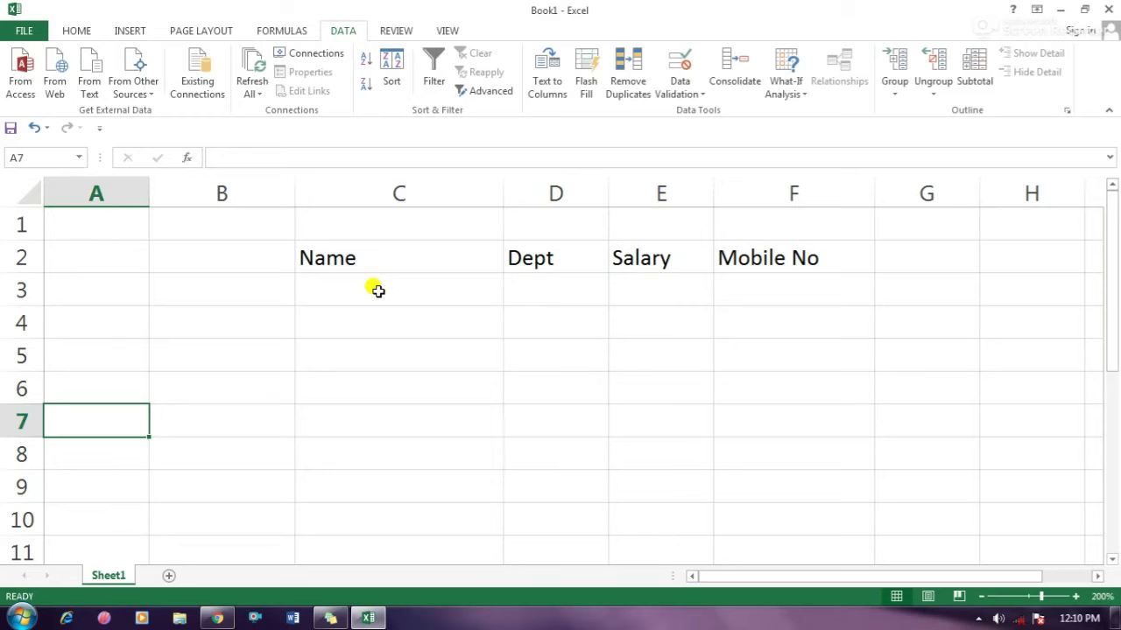
Select cell C3 to show its 'Welcome – Enter Your Name here' input message
left_click(378, 291)
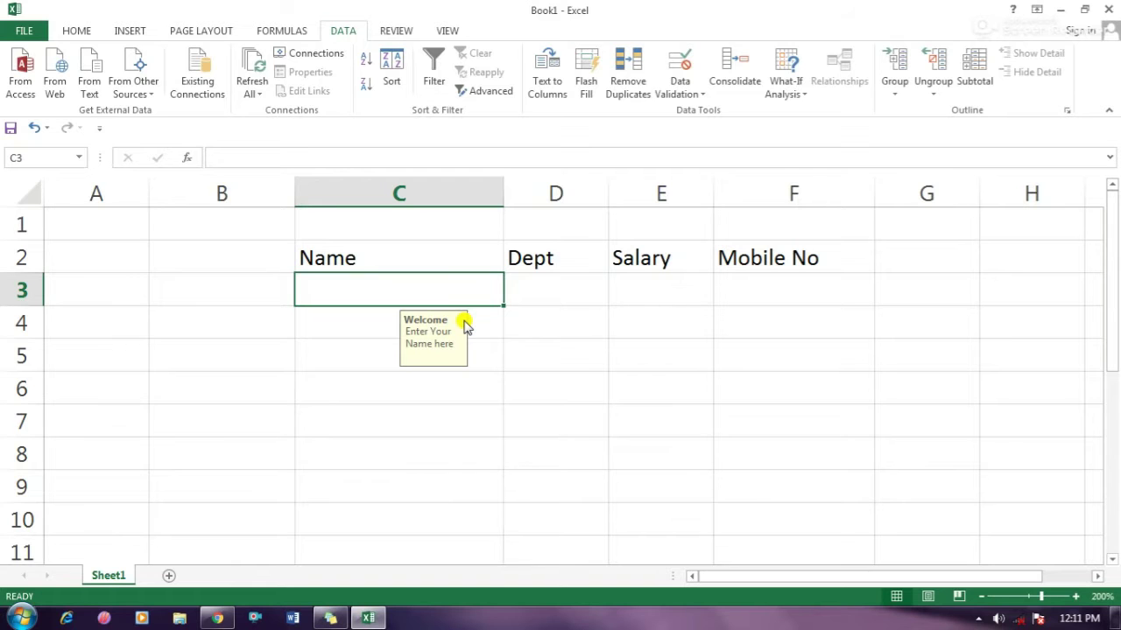
Check the name prompt on C7 and C3, dismissing the Windows color-scheme warning
left_click(443, 414)
left_click(396, 278)
left_click_drag(1113, 334, 1115, 373)
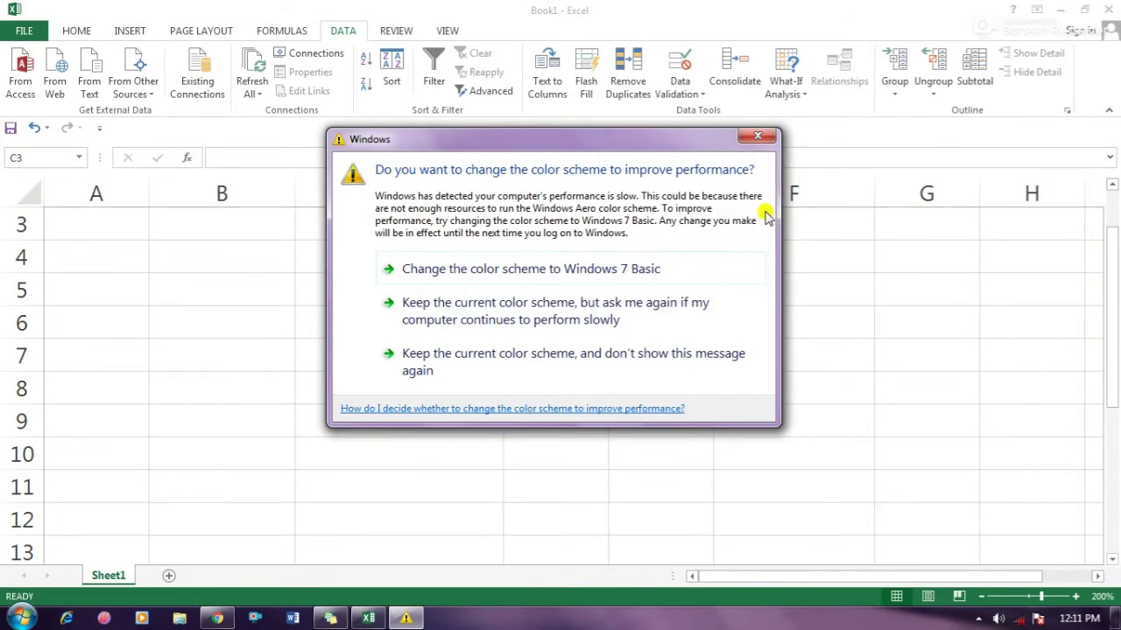
left_click(758, 130)
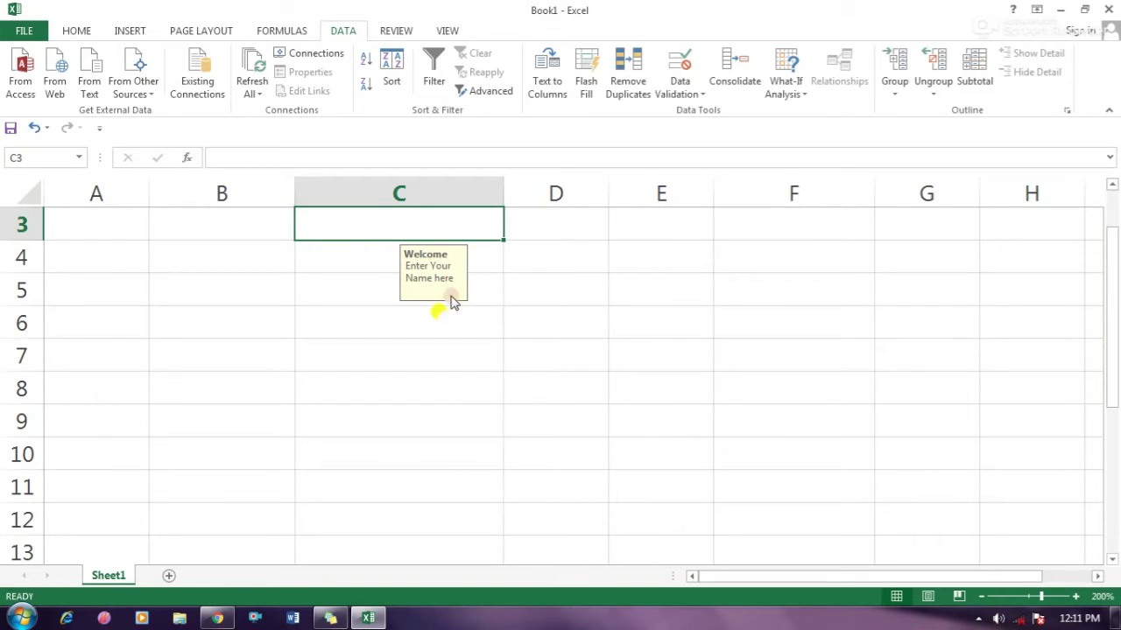
Show the name prompt on C9 and the 'Enter Dept here' prompt on D11
left_click(403, 417)
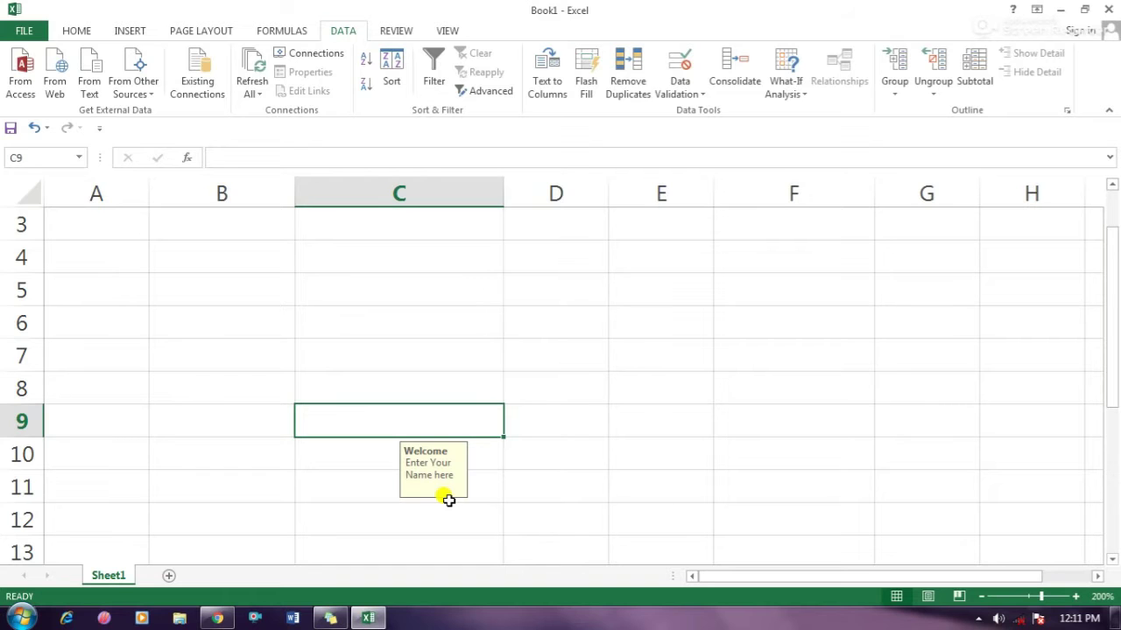
left_click(552, 473)
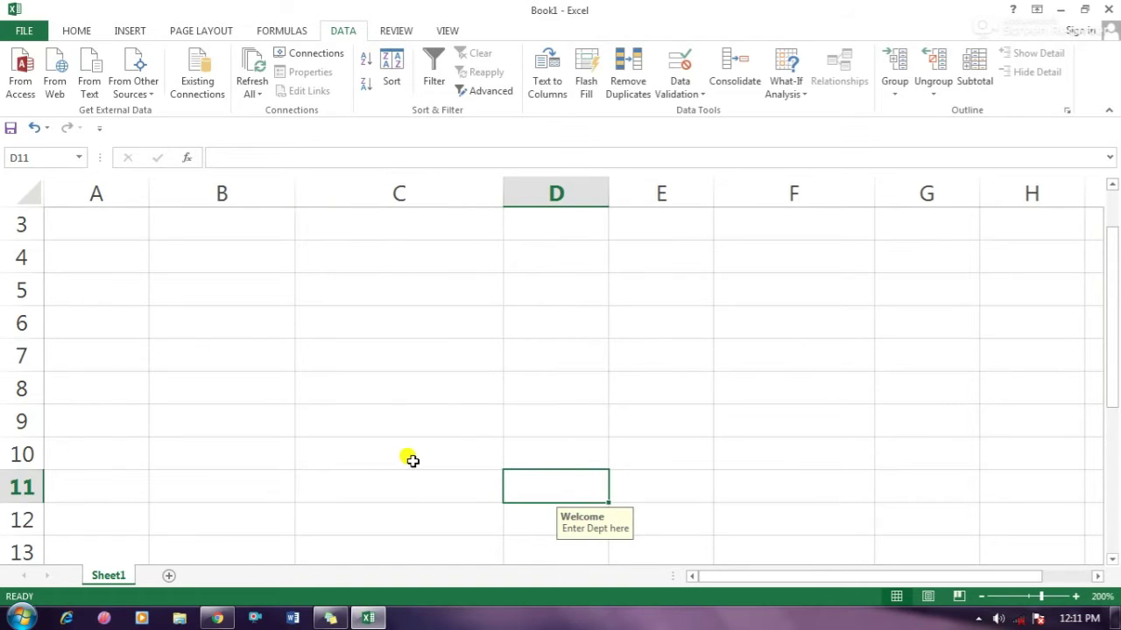
scroll(412, 461, "up", 1)
scroll(420, 461, "down", 3)
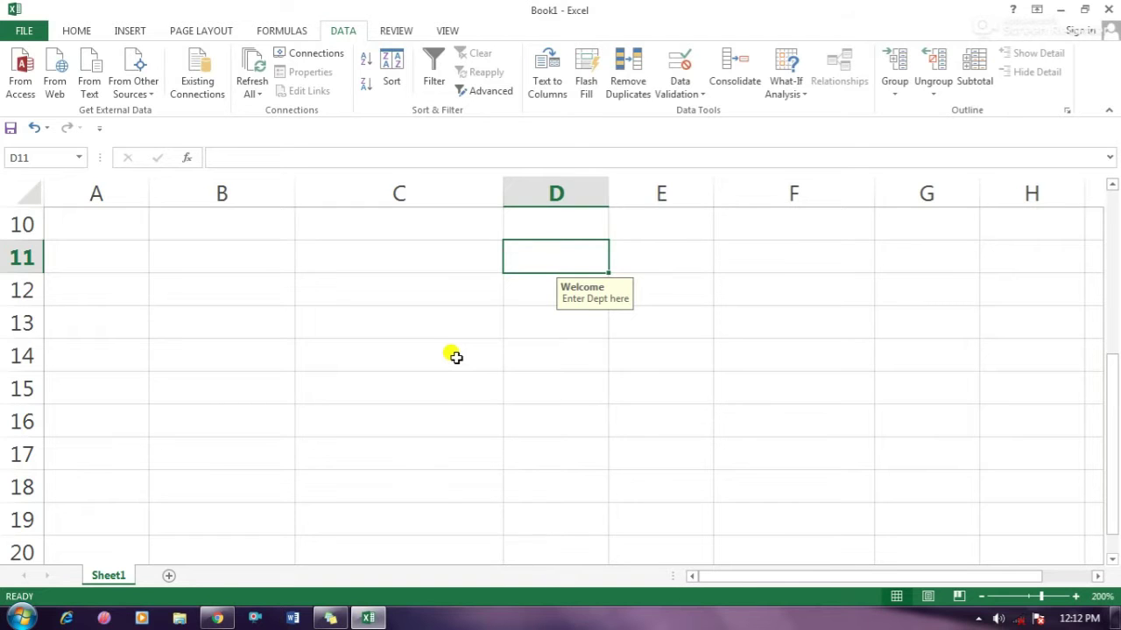
Check the Name, Dept, Salary and Mobile No prompts across row 14 and on E17
left_click(454, 357)
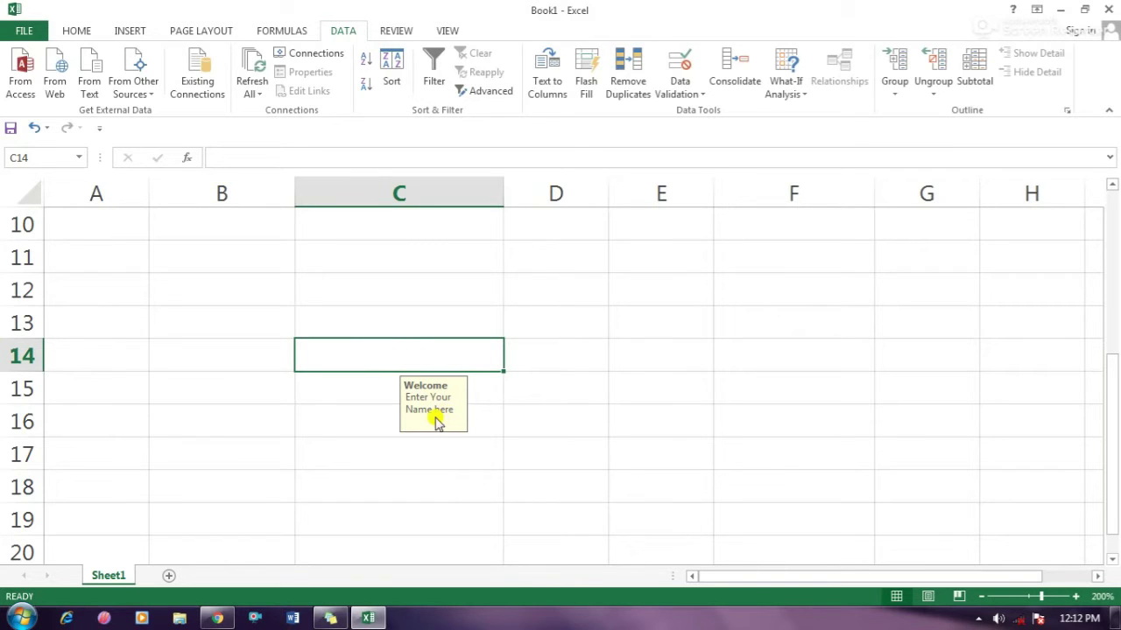
left_click(574, 358)
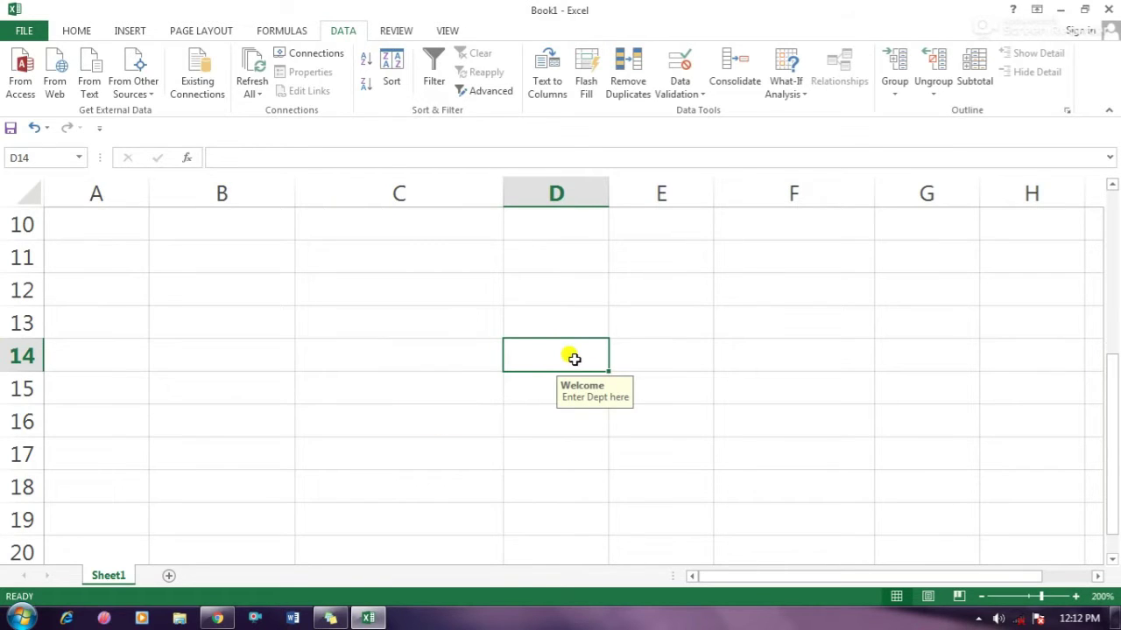
left_click(671, 361)
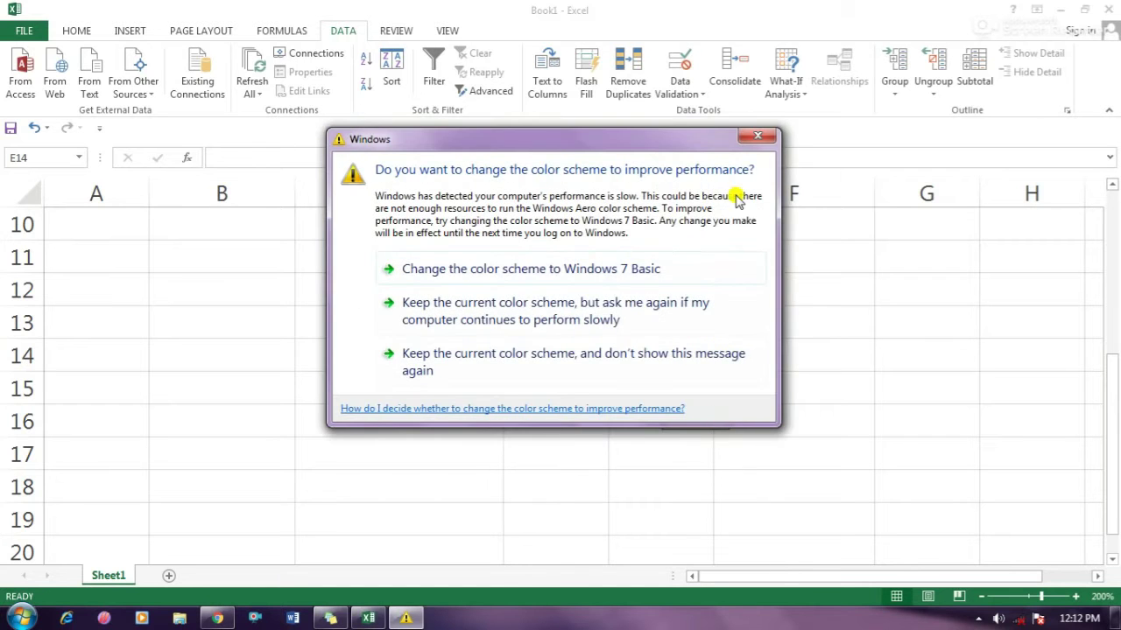
left_click(757, 136)
left_click(755, 359)
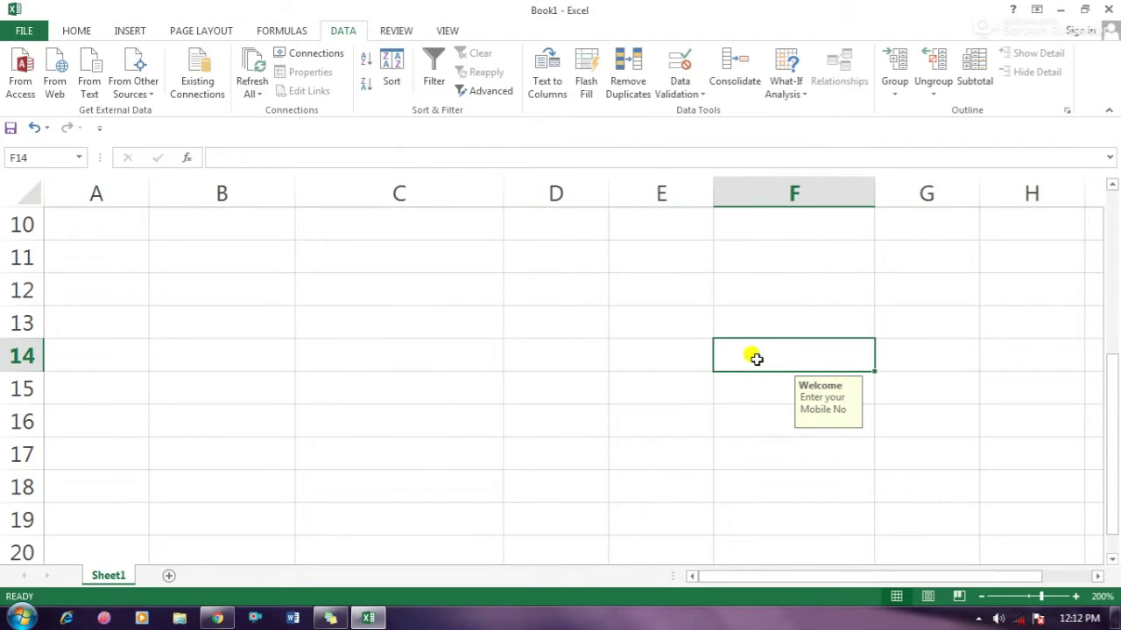
left_click(685, 450)
Check the Name and Dept prompts on C4 and D4, then select F3
scroll(687, 450, "up", 3)
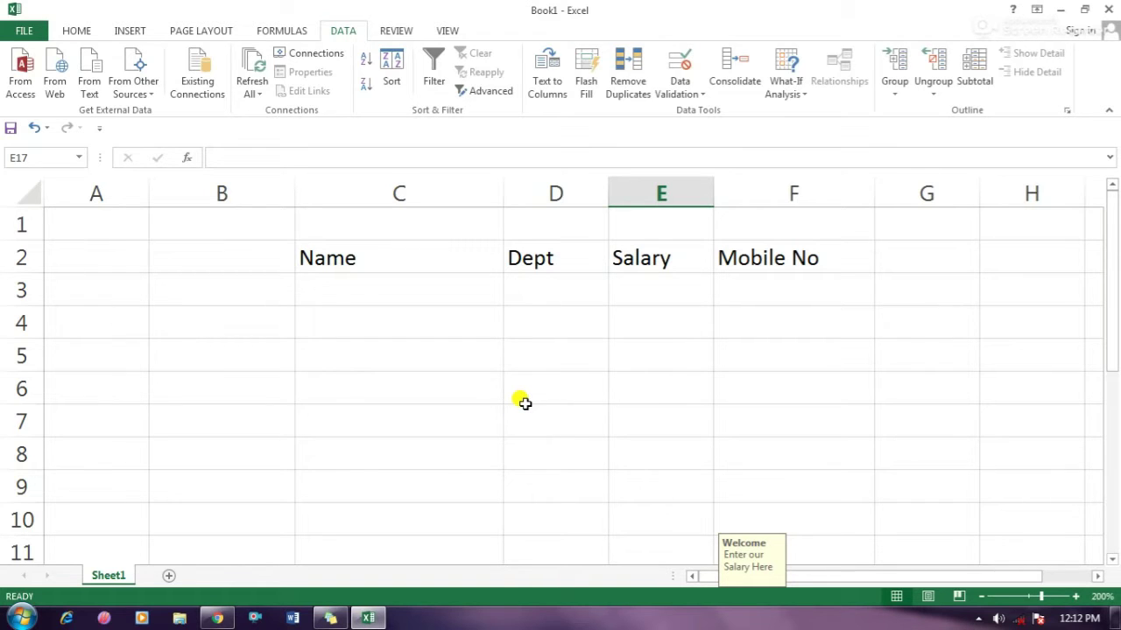
left_click(388, 326)
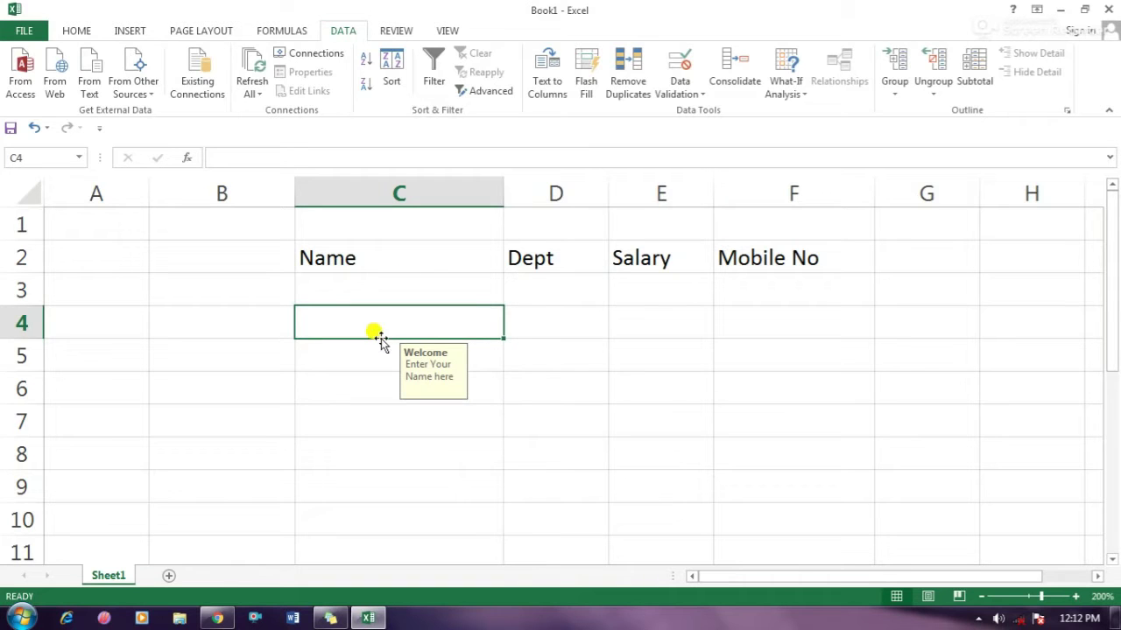
left_click(565, 322)
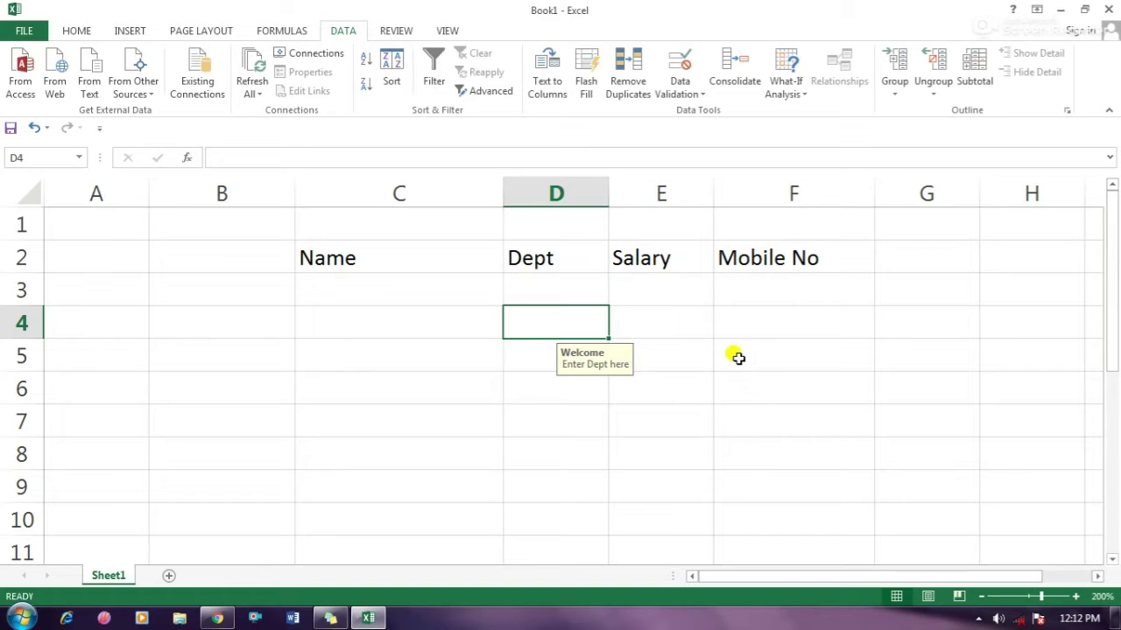
left_click(754, 285)
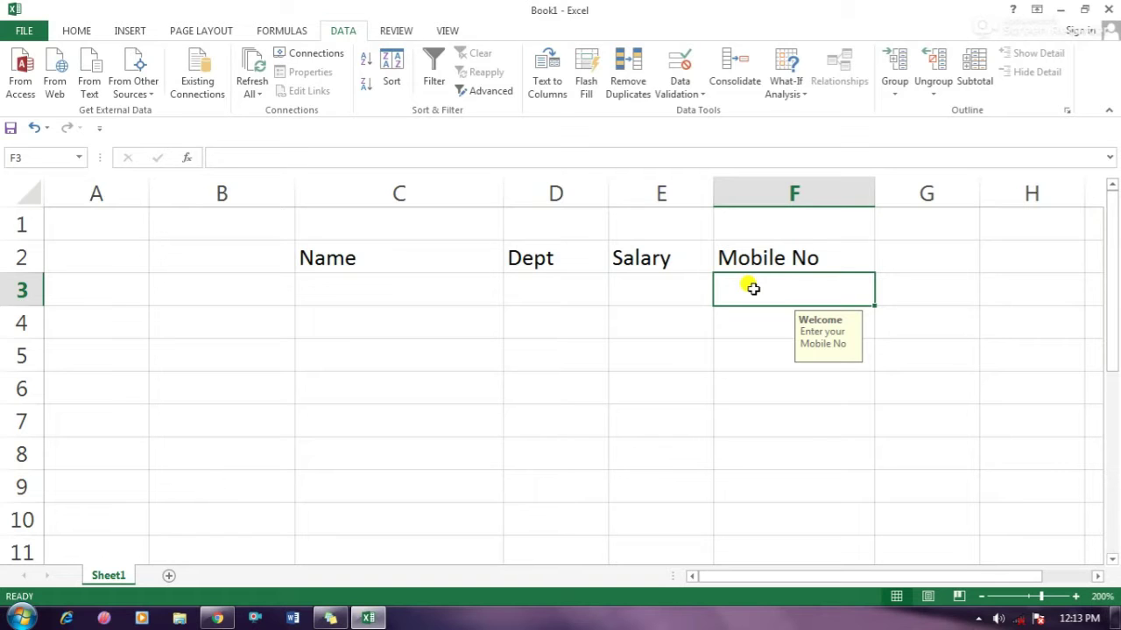
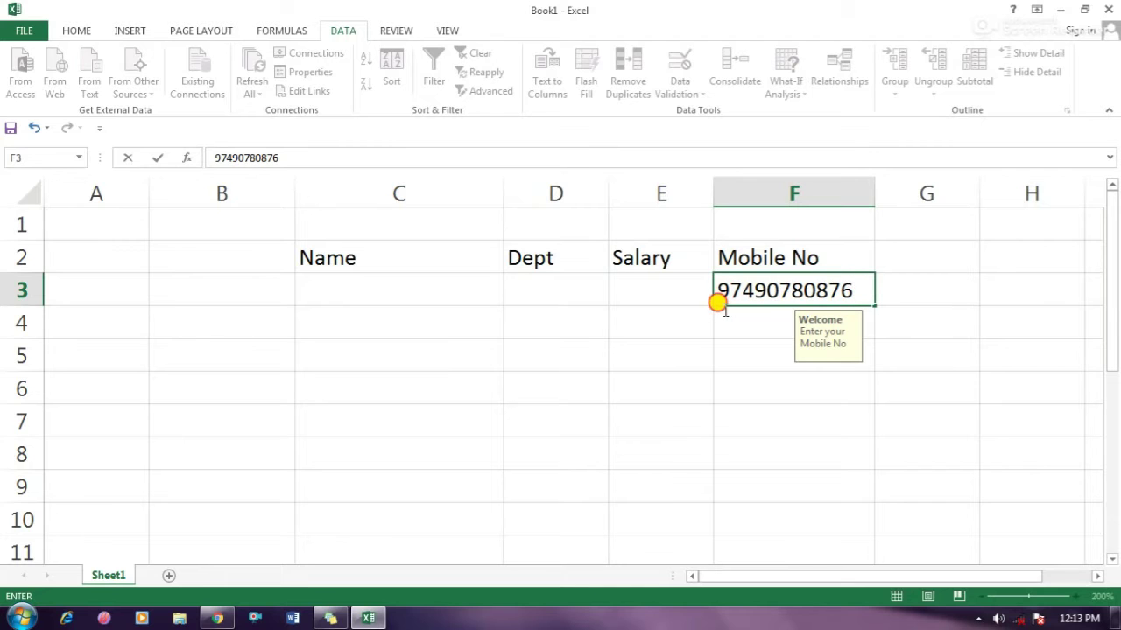
left_click(855, 289)
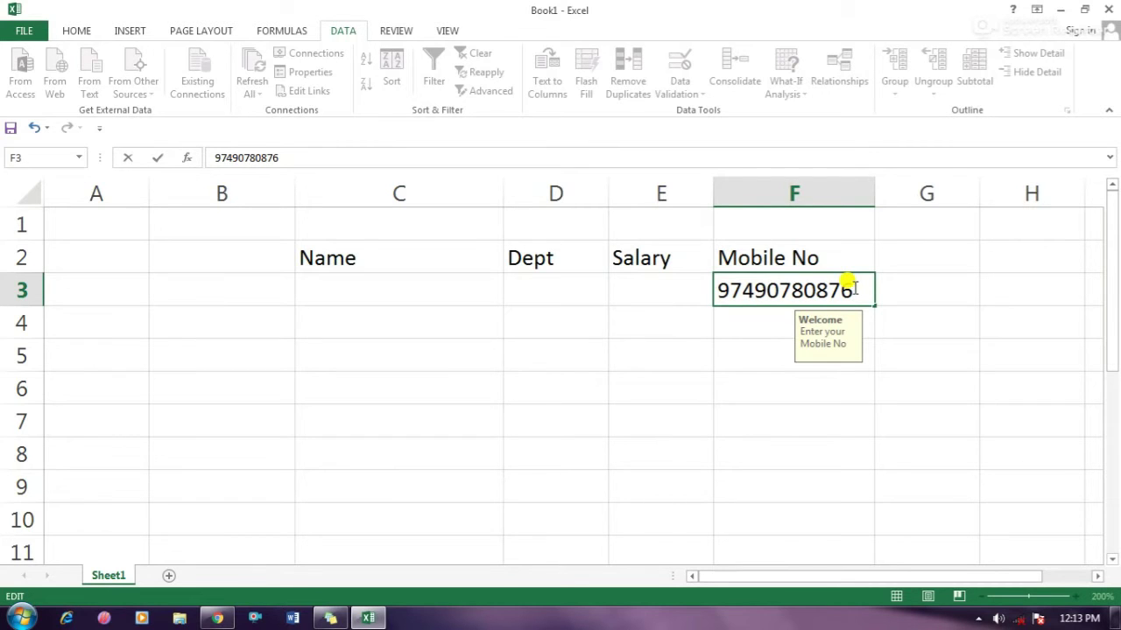
key("Return")
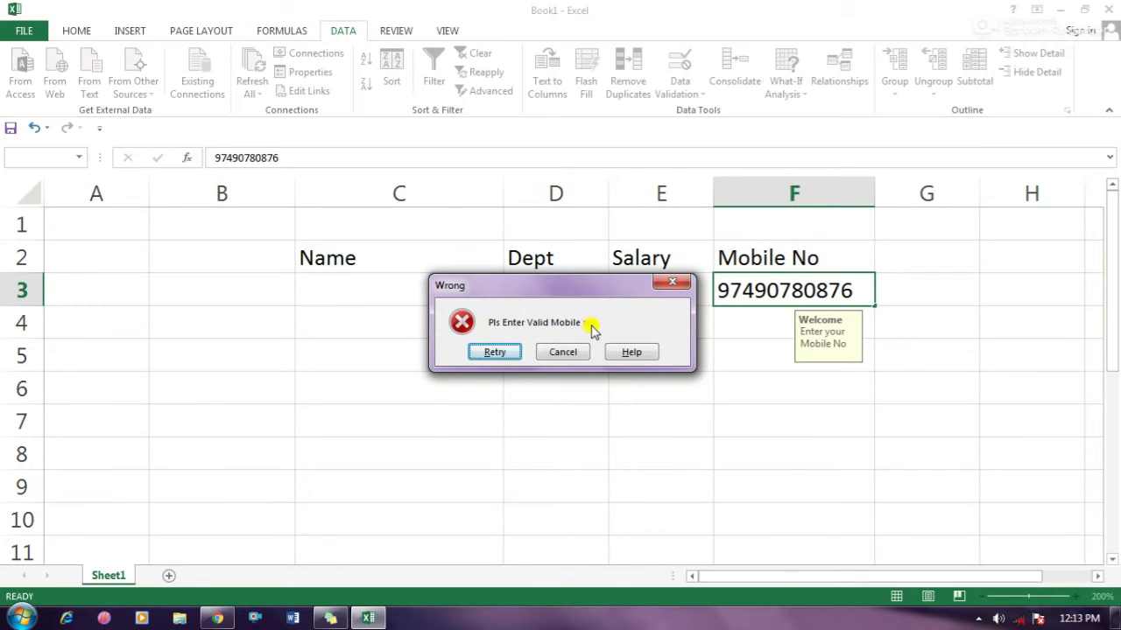
left_click(499, 351)
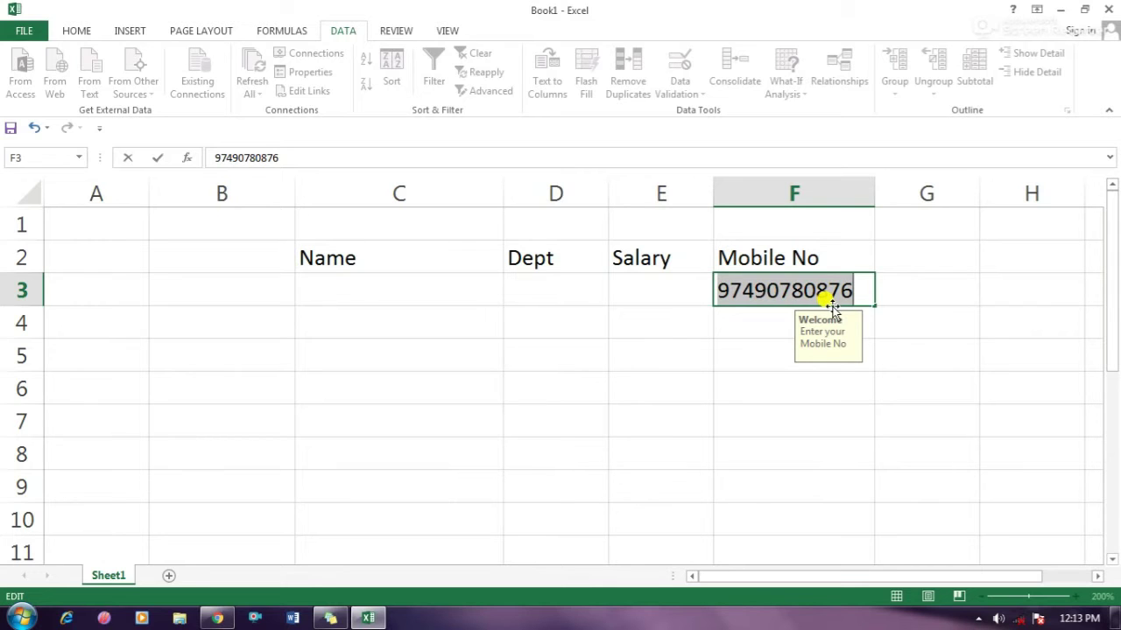
key("BackSpace")
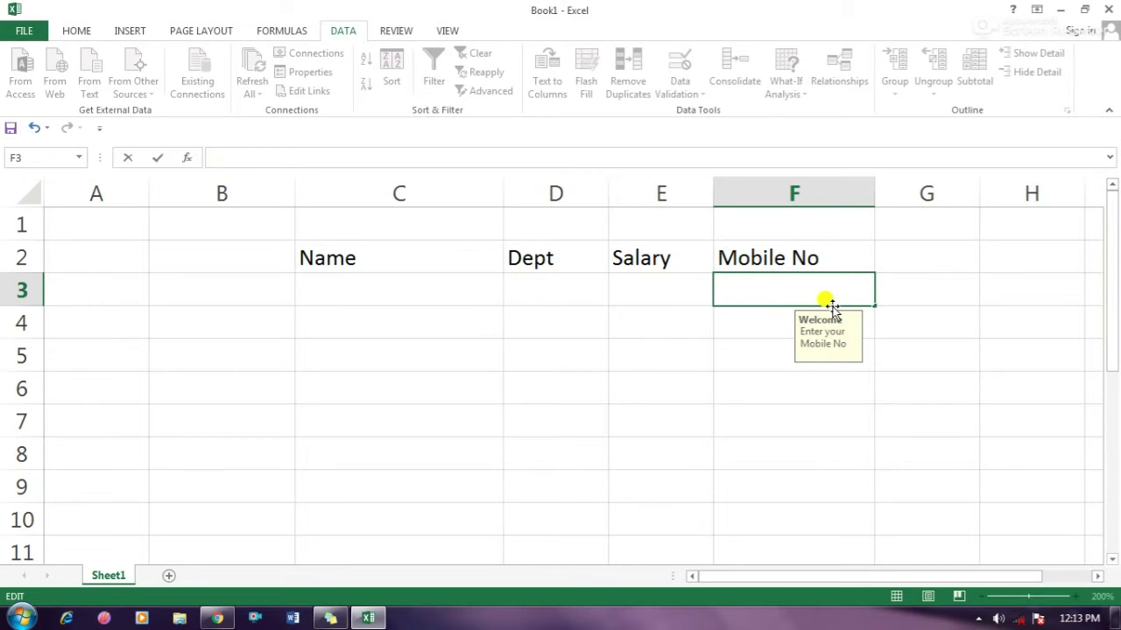
type("5555")
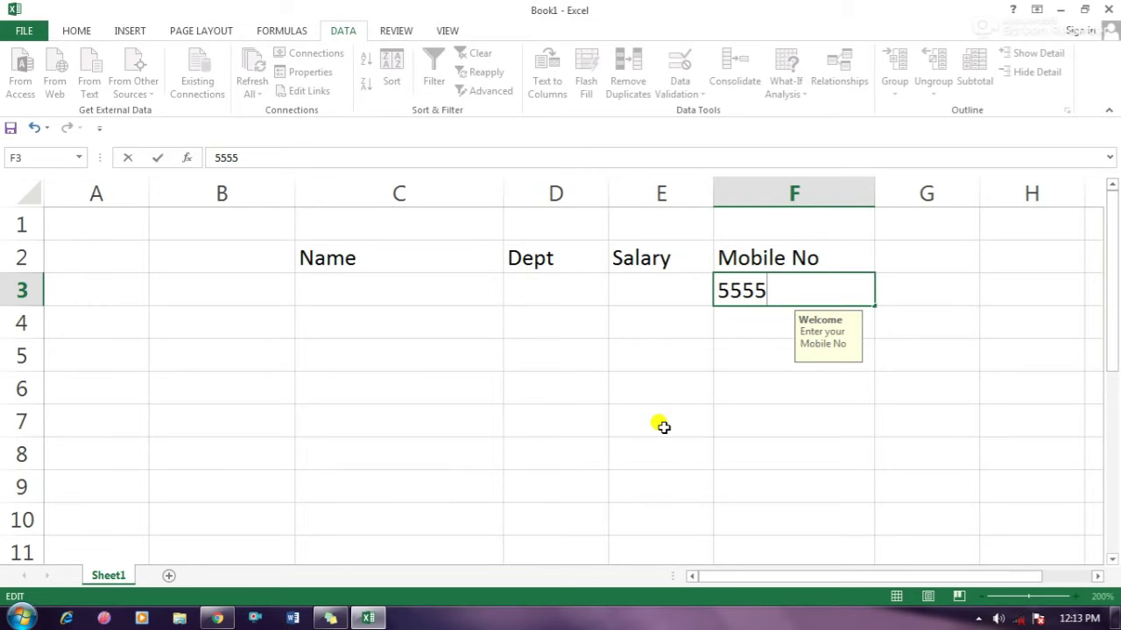
key("Return")
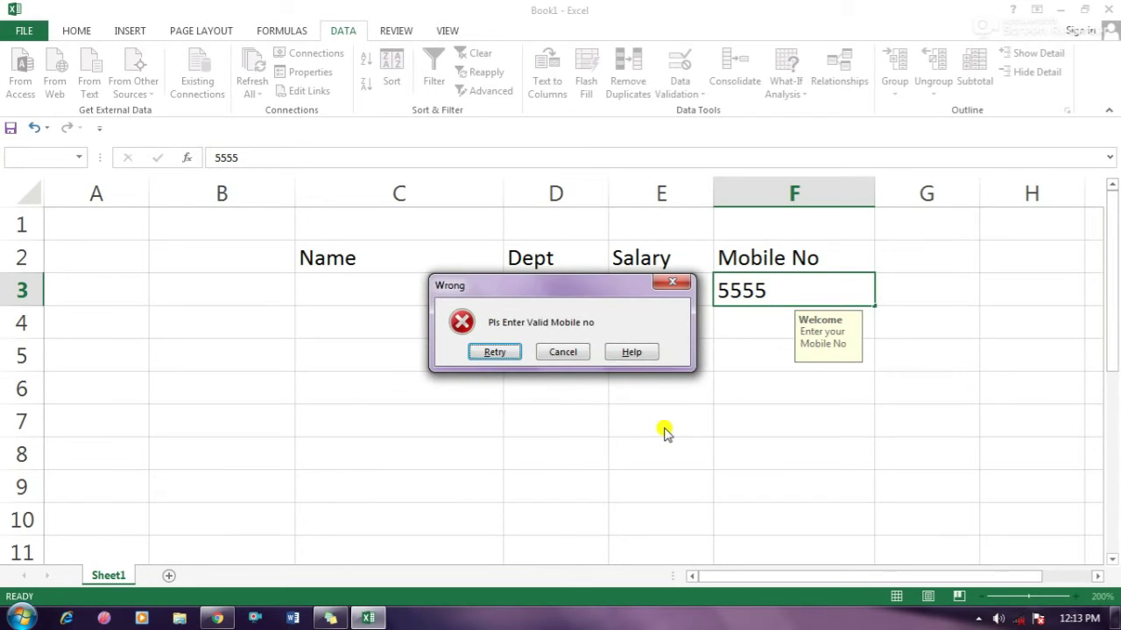
left_click(510, 352)
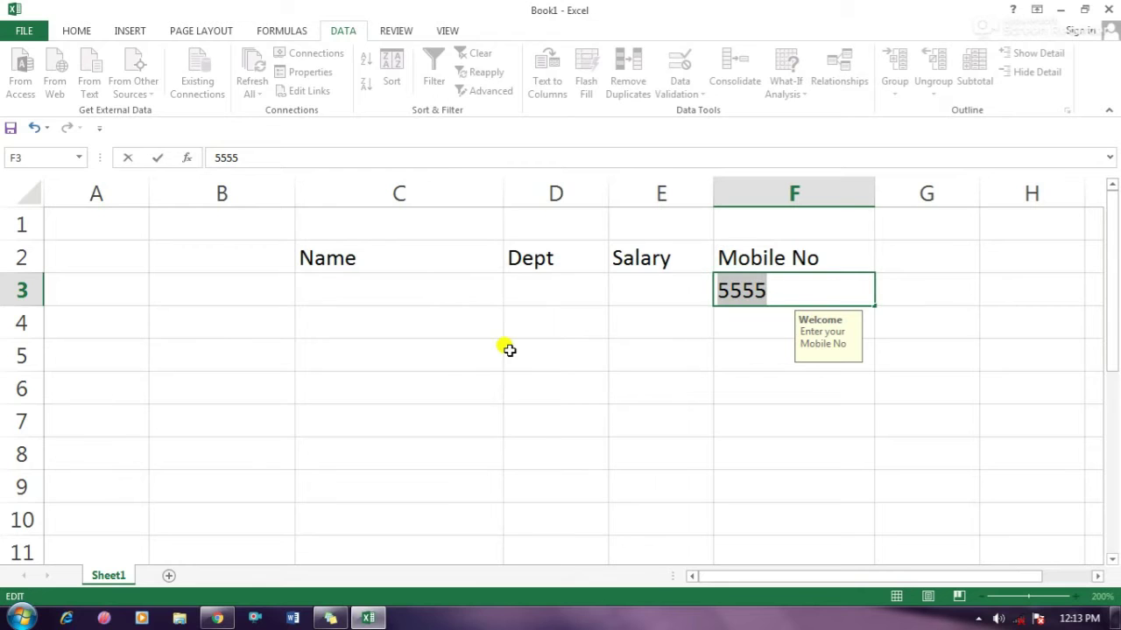
key("BackSpace")
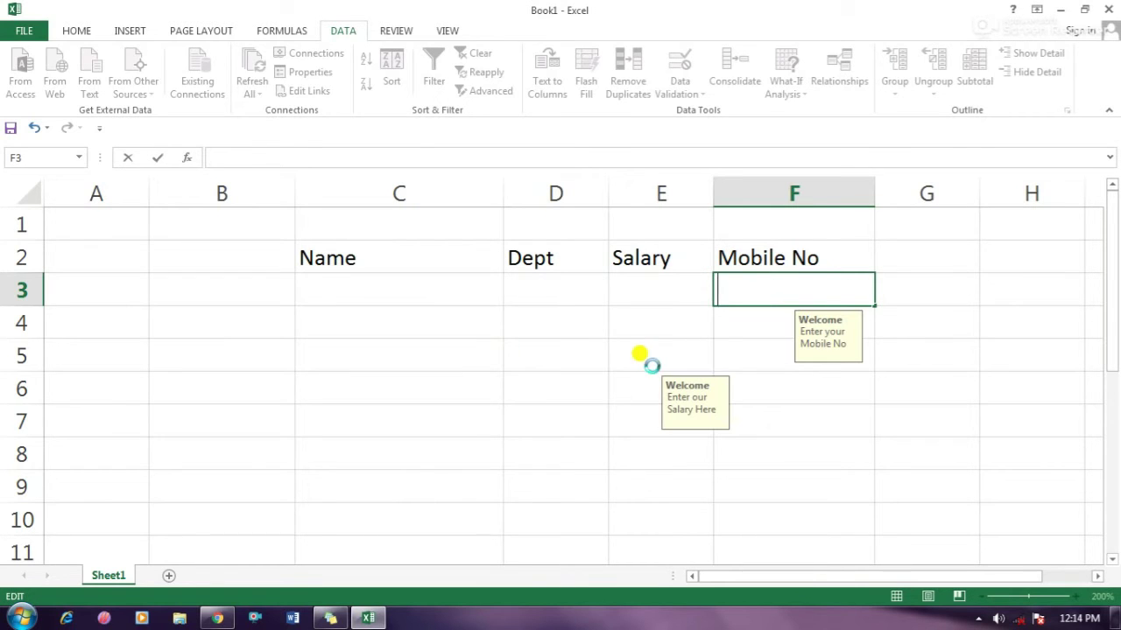
left_click(648, 363)
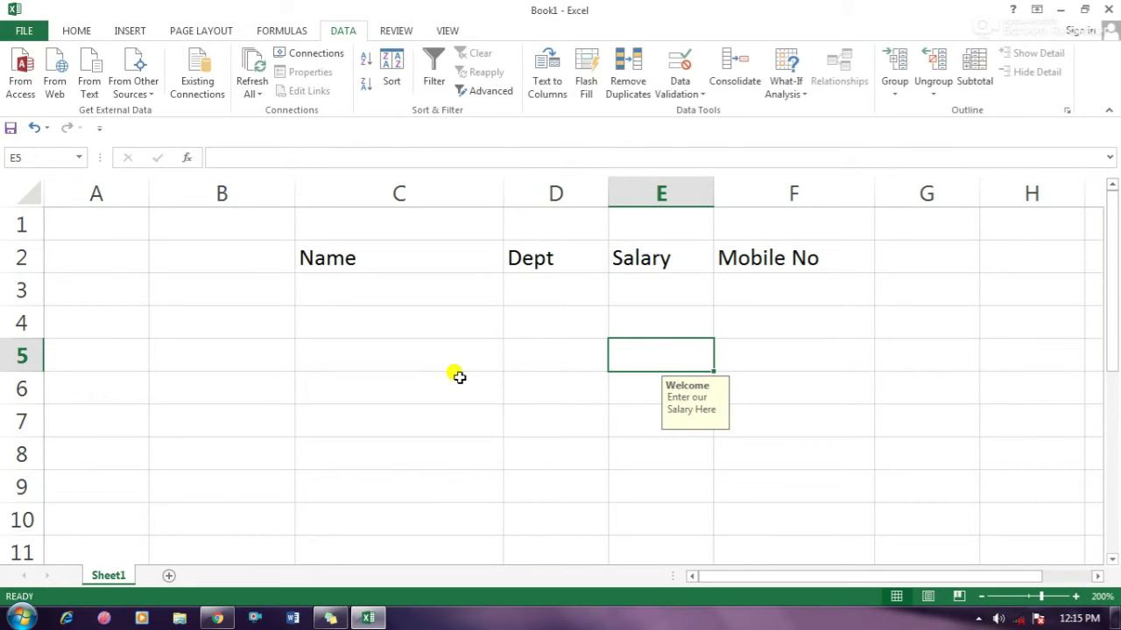
Check the Dept prompt on D3 and D5, dismissing the color-scheme warning
left_click(558, 290)
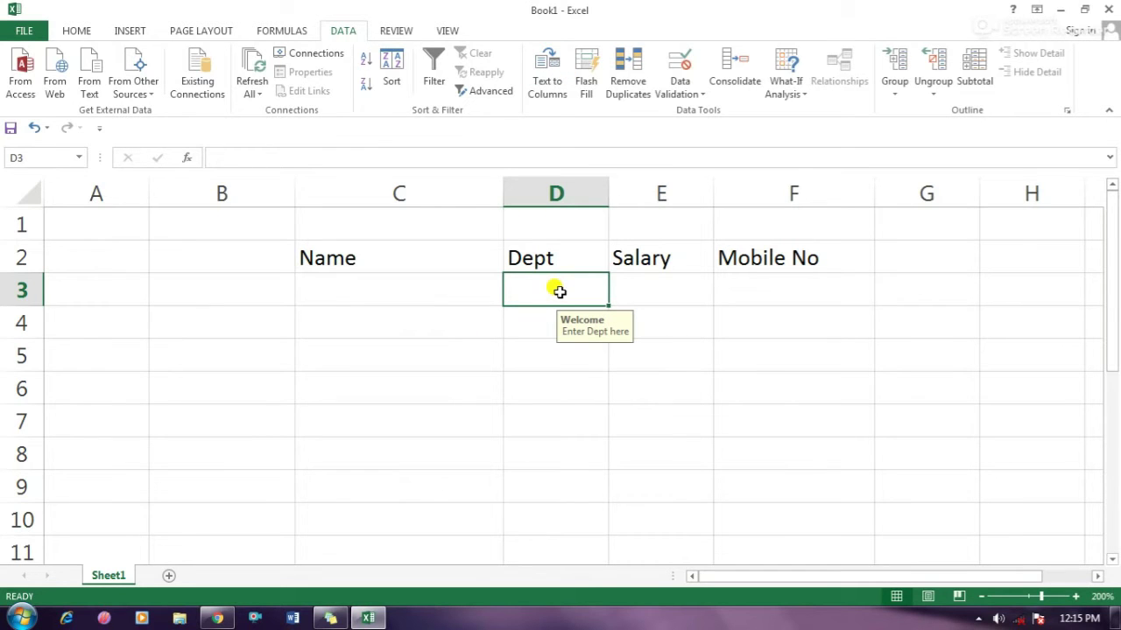
key("Down")
key("Down")
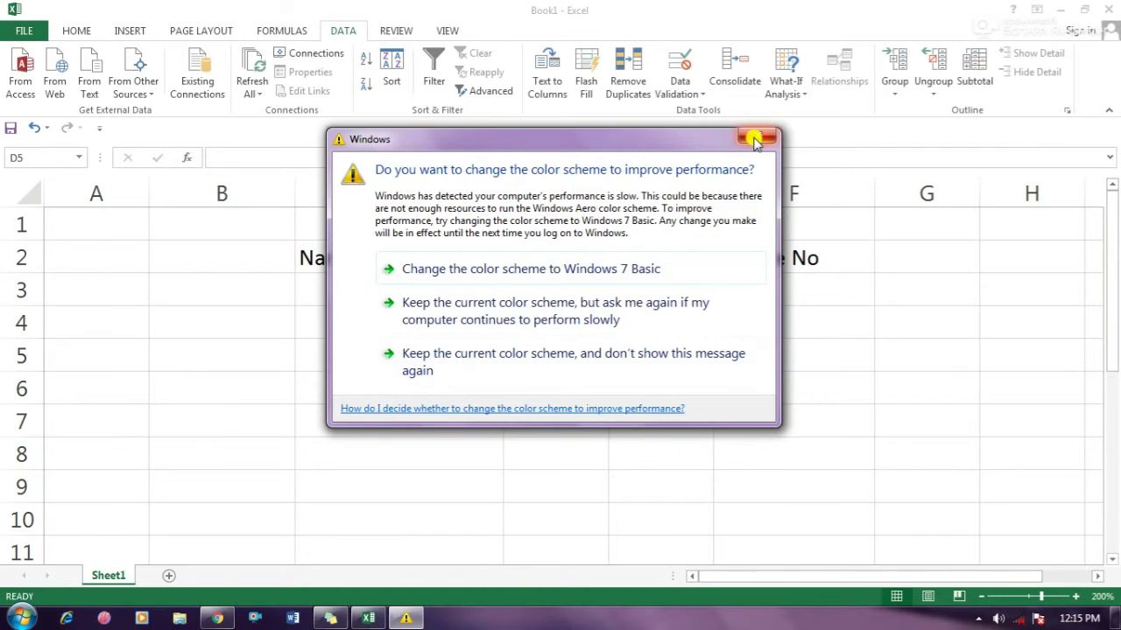
left_click(755, 139)
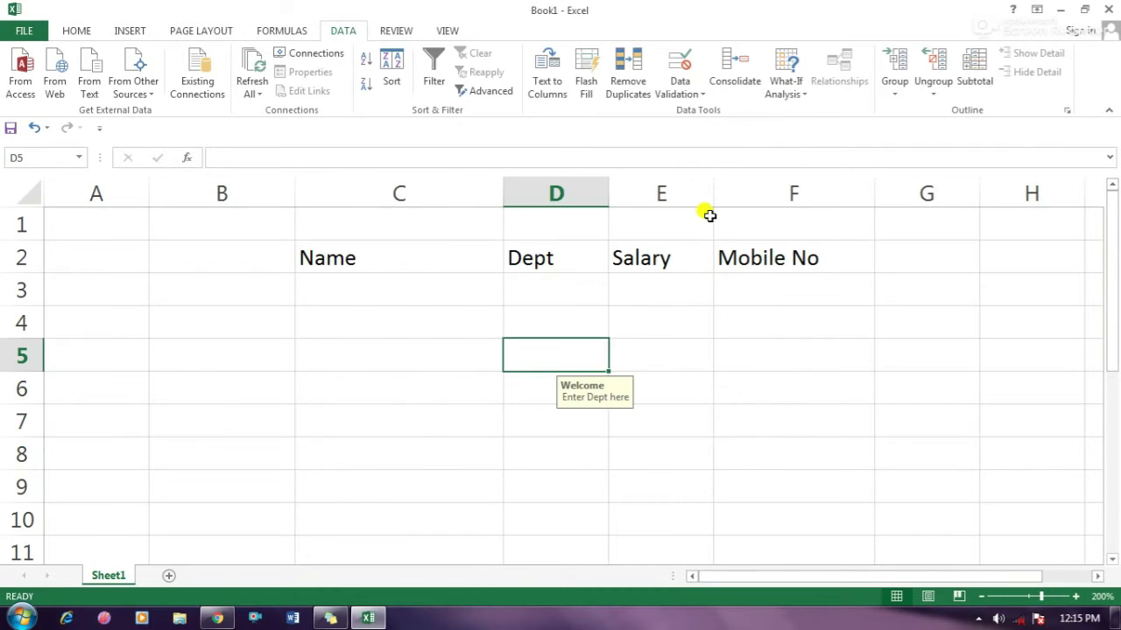
Fill row 3 with the employee's name, IT, 45000 and a 10-digit mobile number
double_click(402, 294)
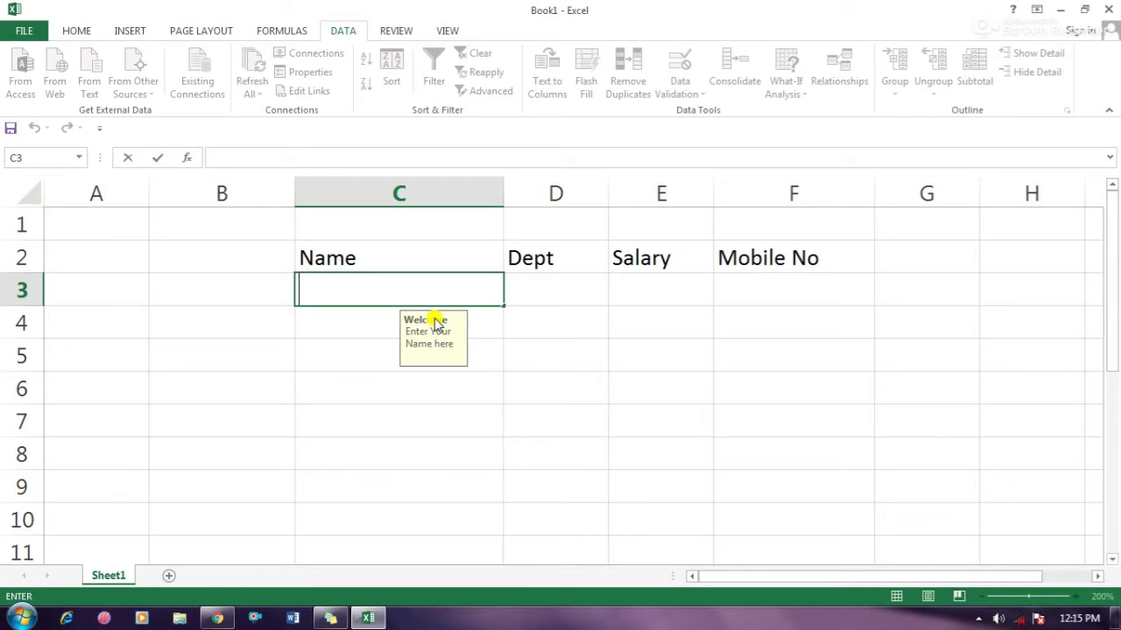
key("Tab")
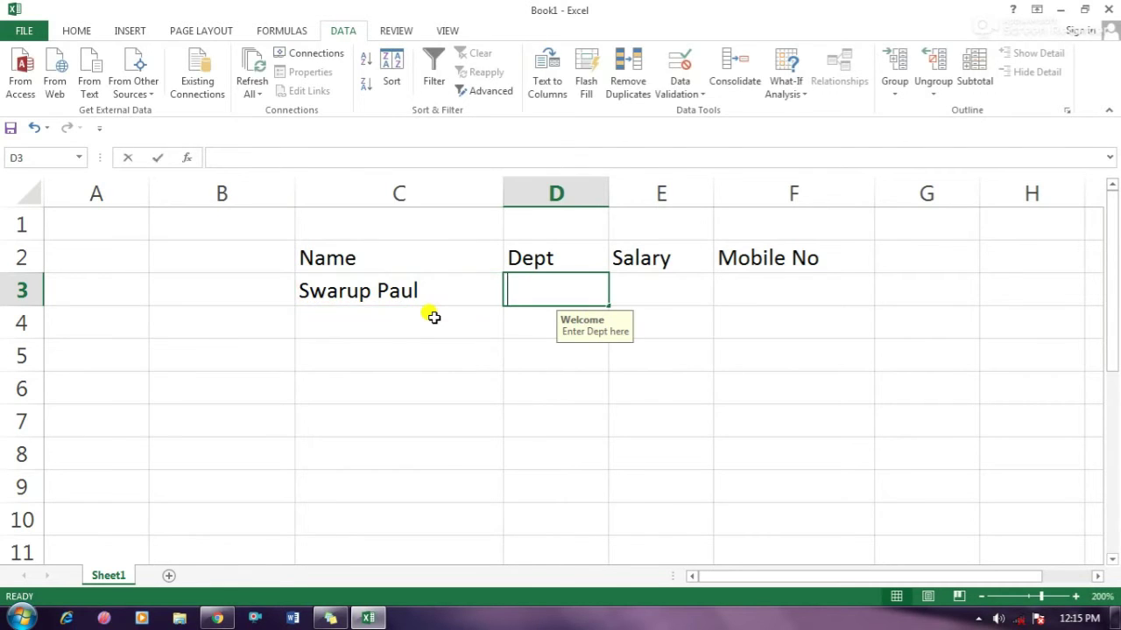
type("IT")
key("Tab")
type("45")
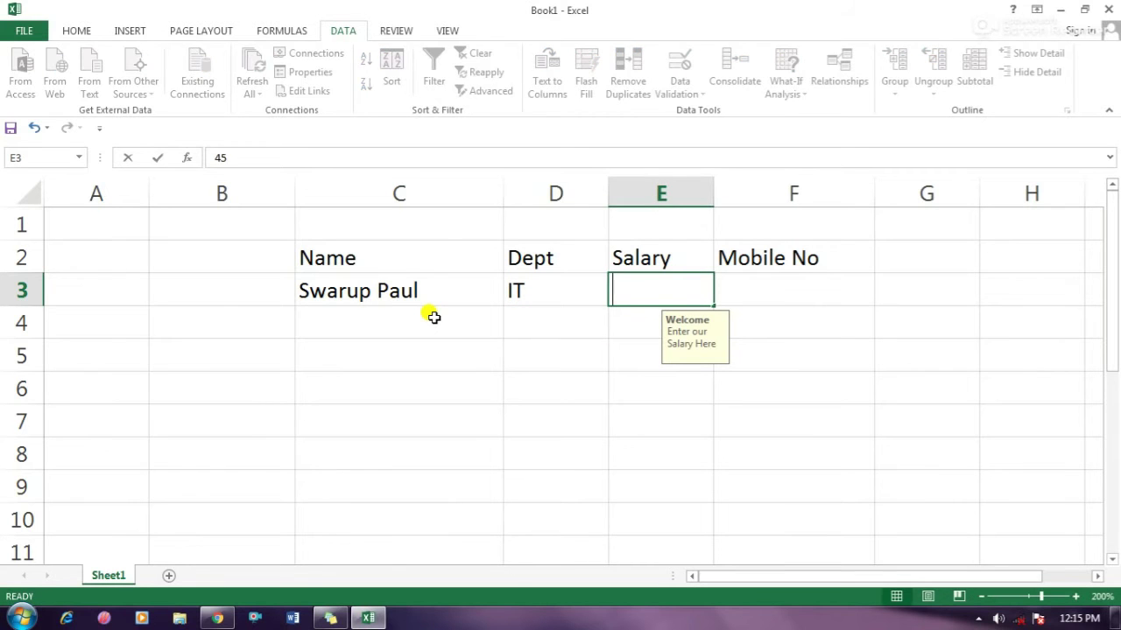
type("000")
key("Tab")
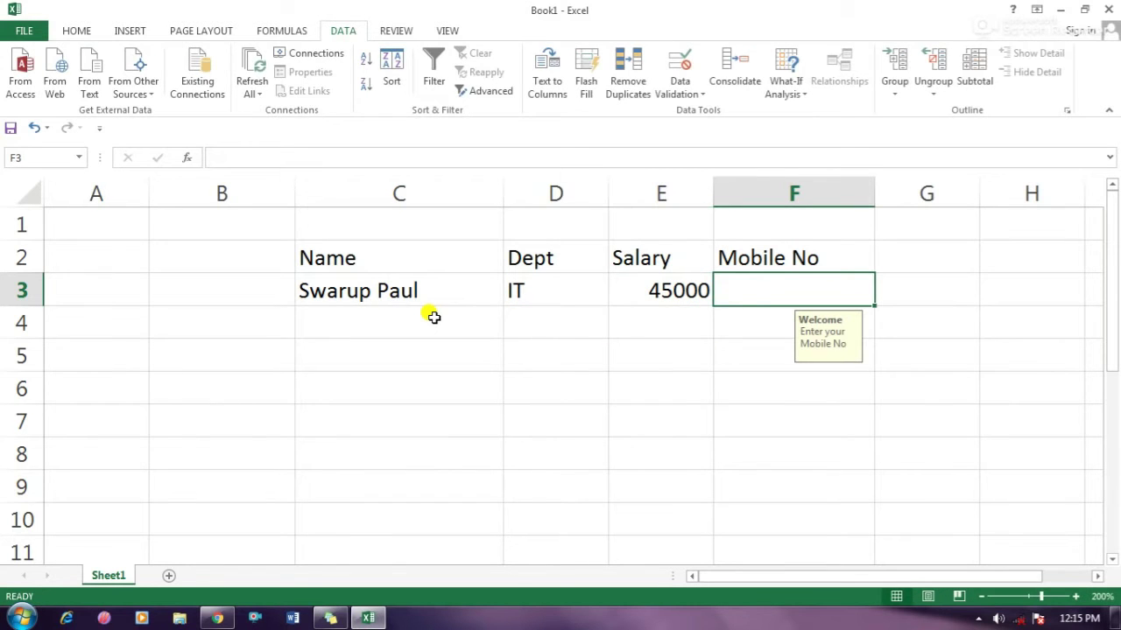
key("Return")
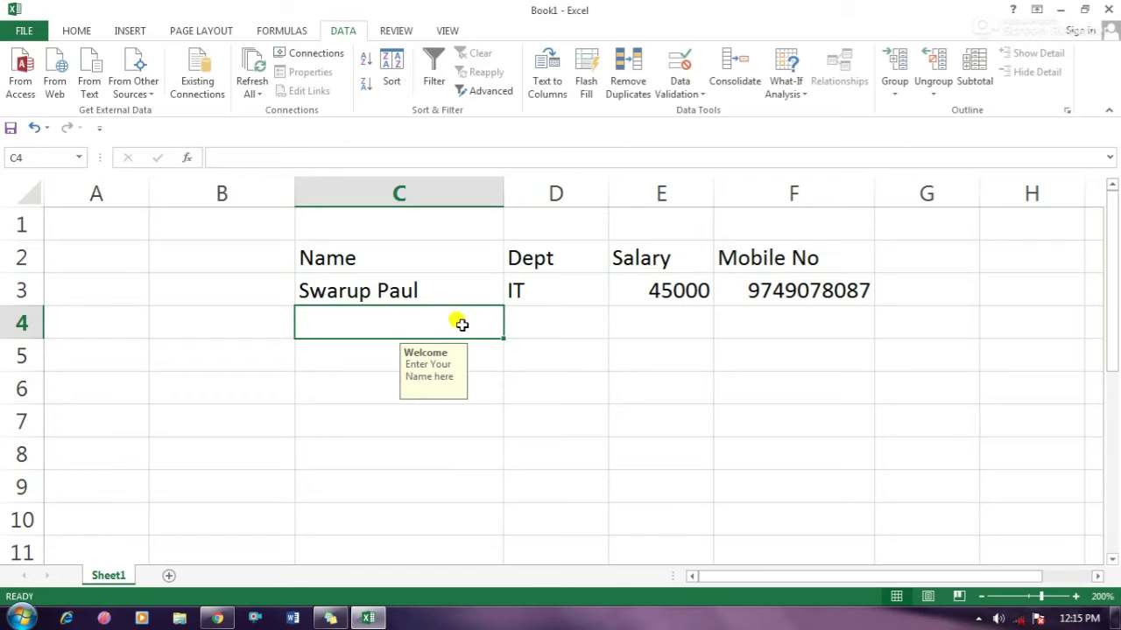
Check the Dept prompt on D6 and the Name prompt on C6, then select column C
left_click(555, 390)
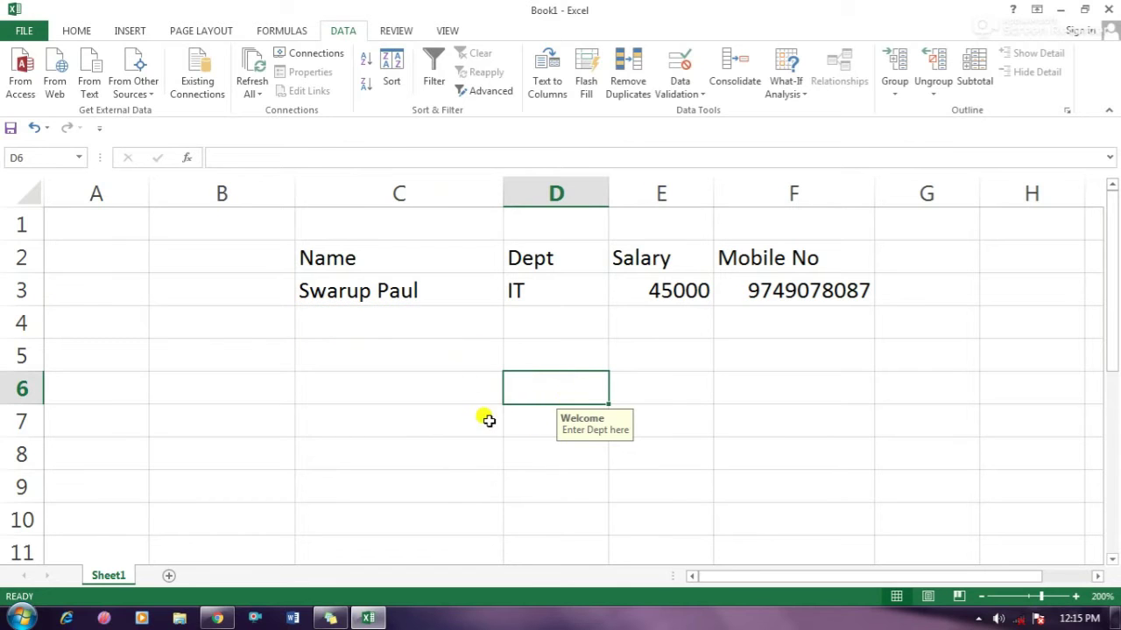
left_click(443, 381)
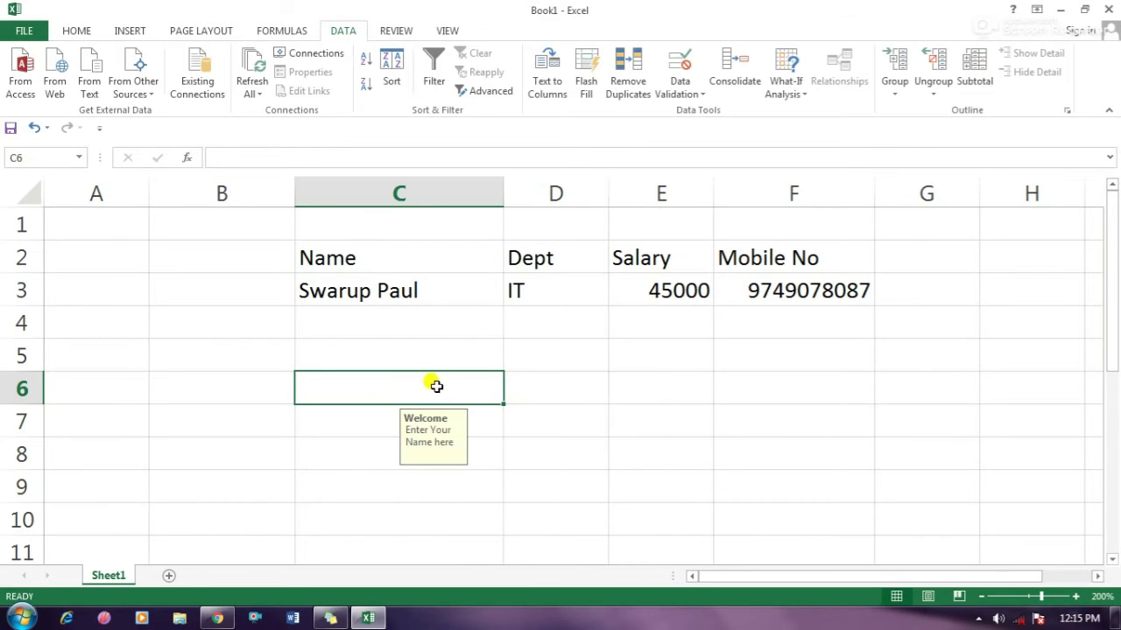
left_click(405, 183)
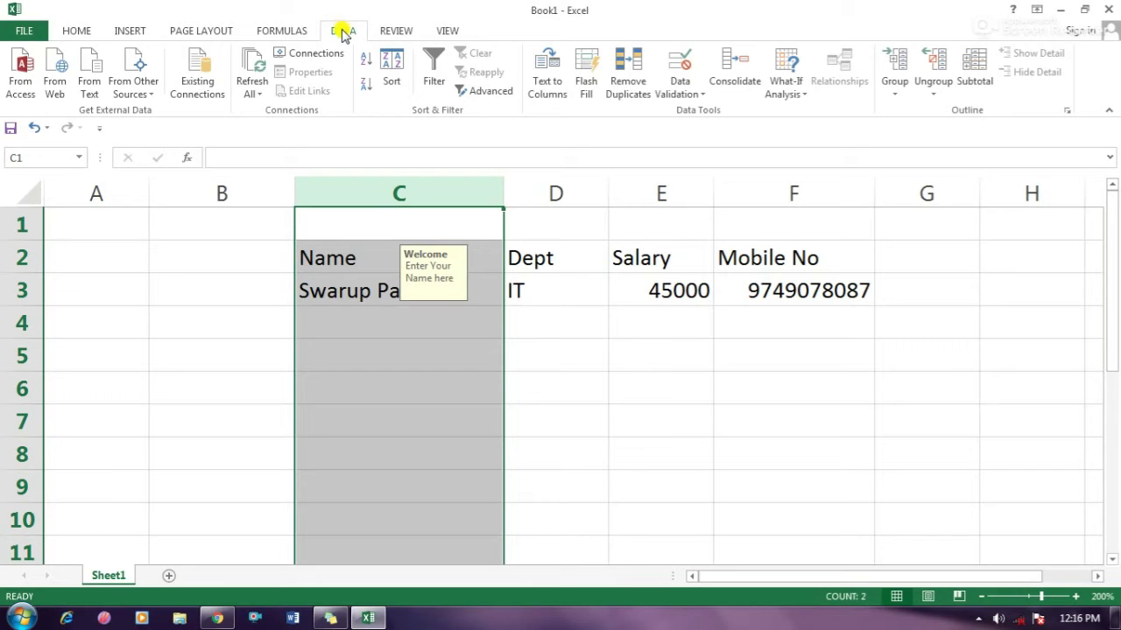
left_click(691, 91)
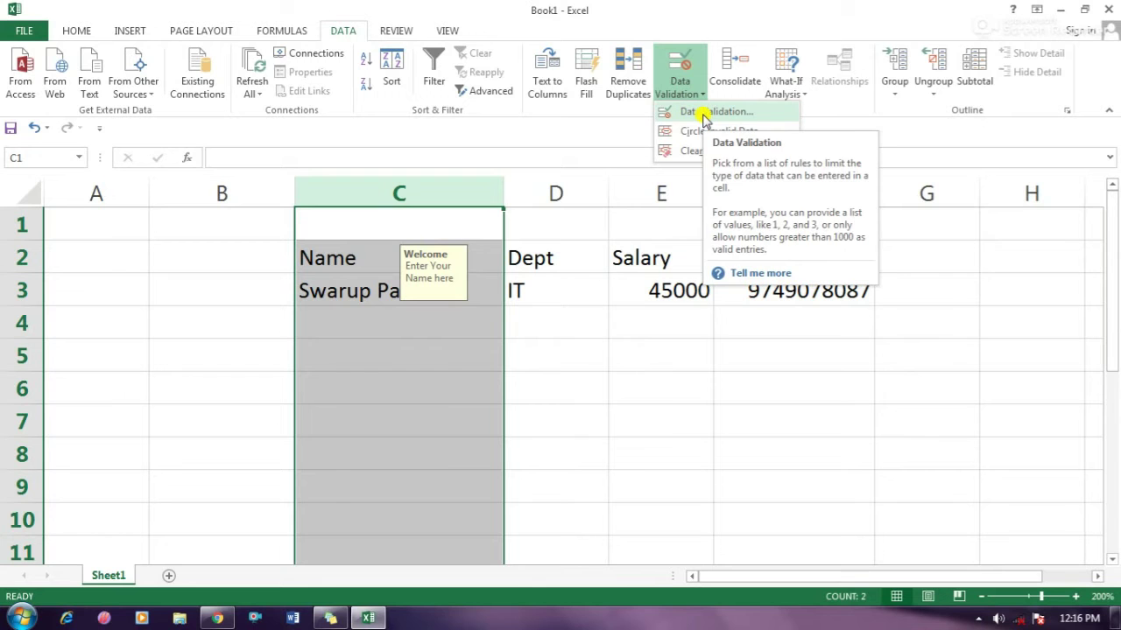
left_click(703, 114)
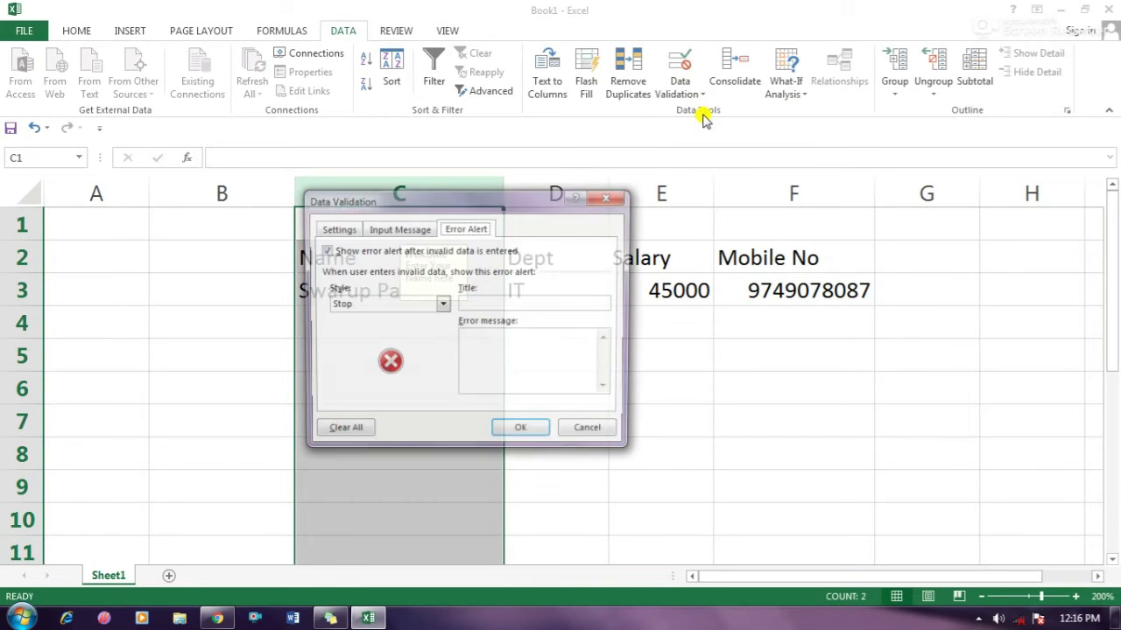
left_click_drag(501, 203, 721, 196)
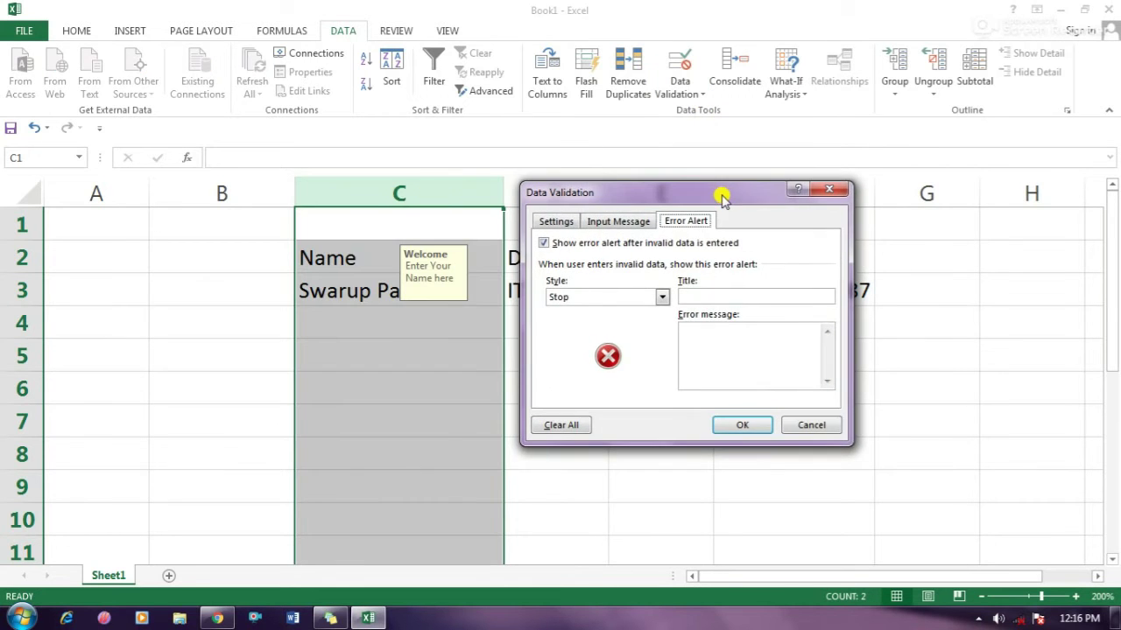
left_click(557, 220)
left_click(618, 221)
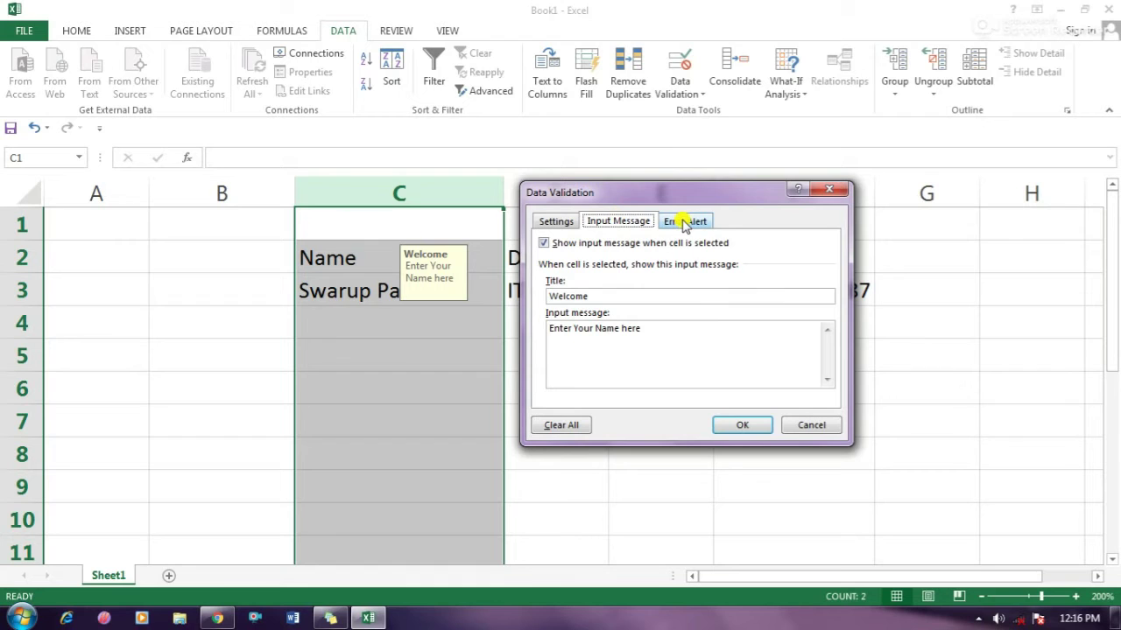
left_click(555, 221)
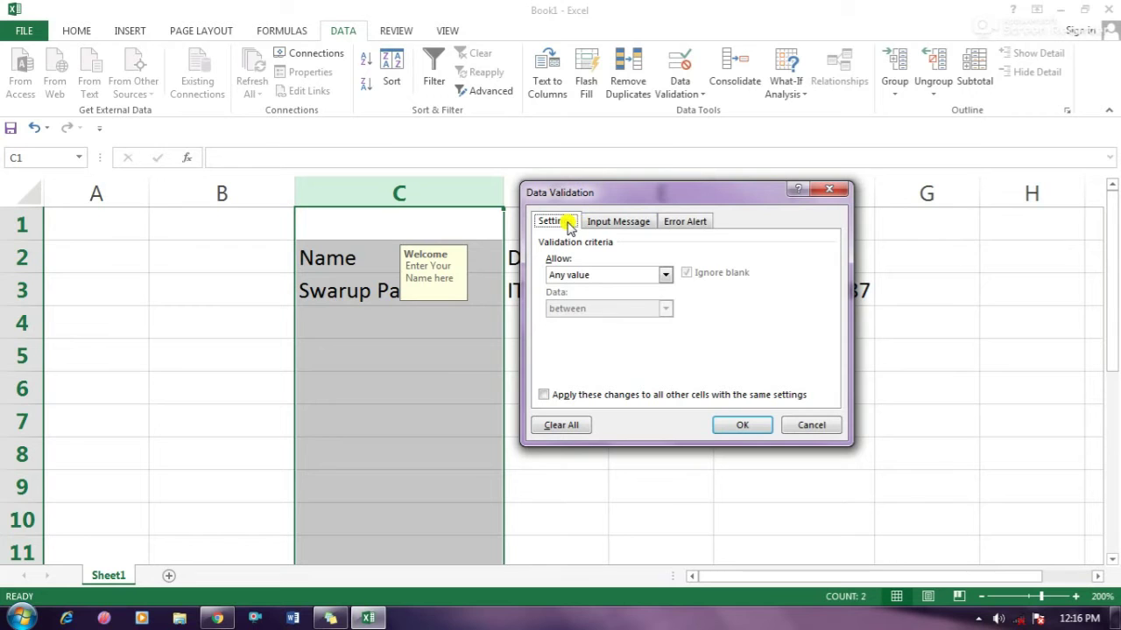
left_click(615, 221)
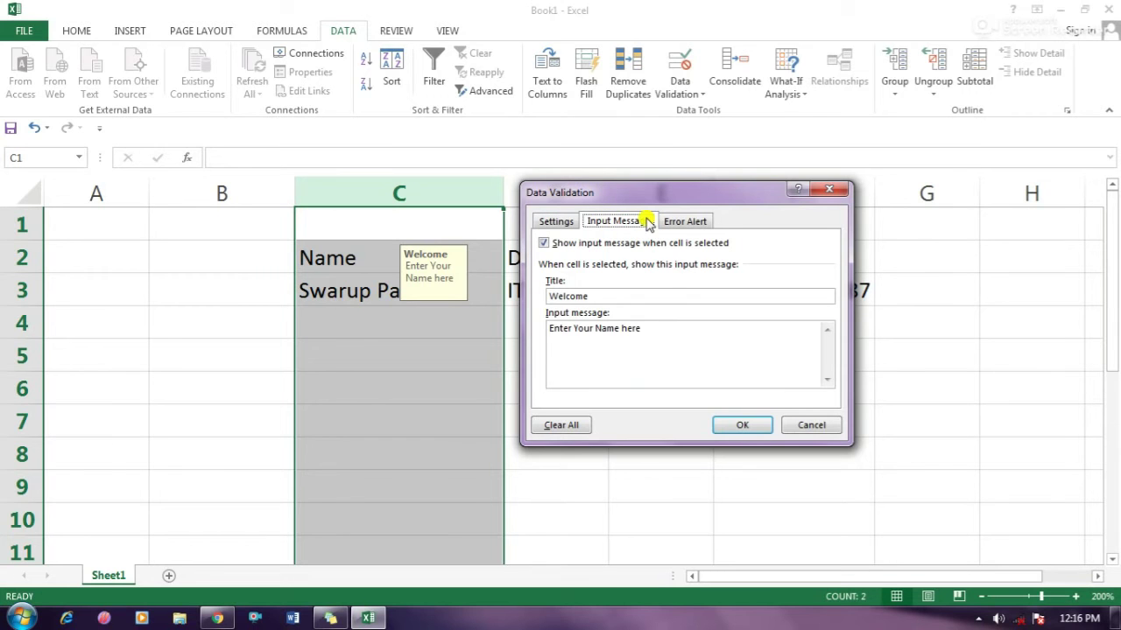
left_click(692, 223)
left_click(560, 222)
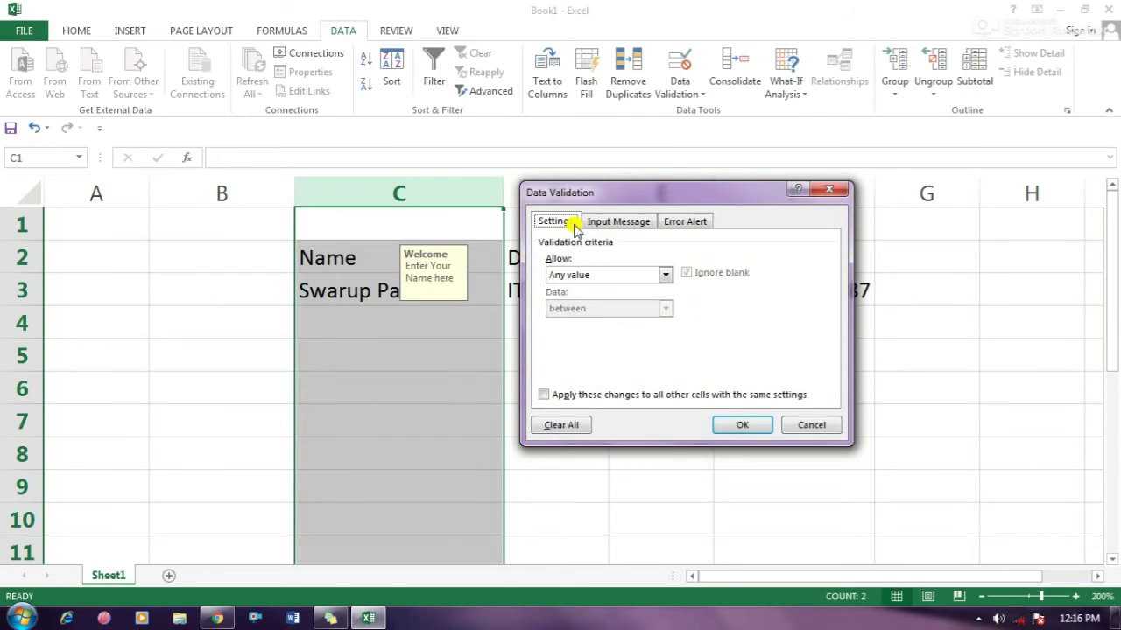
left_click(607, 225)
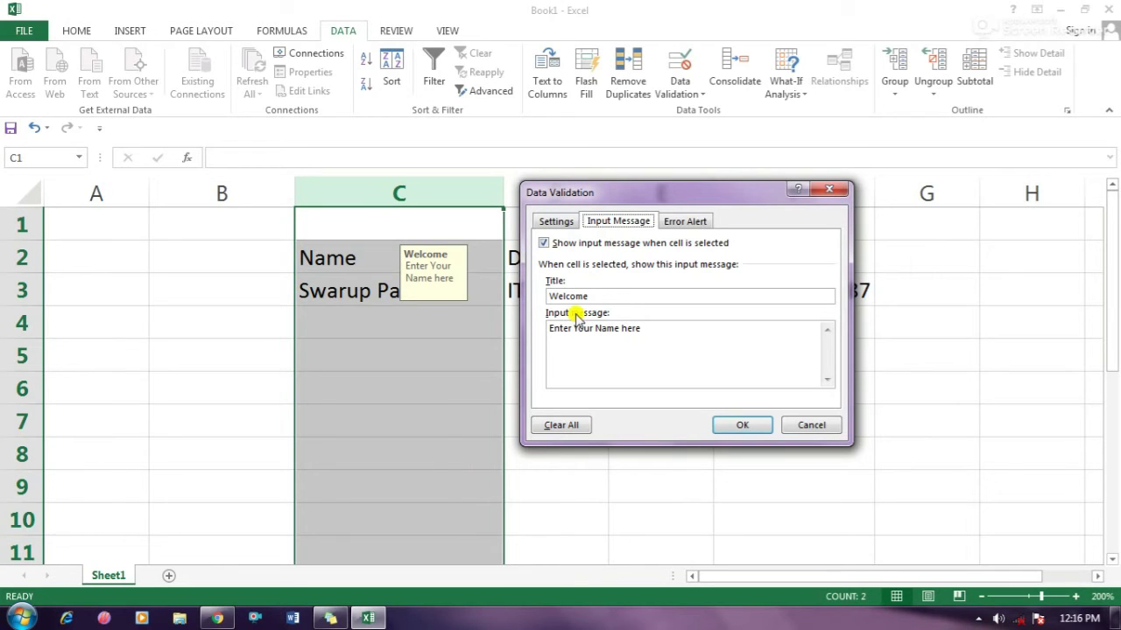
left_click_drag(604, 296, 545, 296)
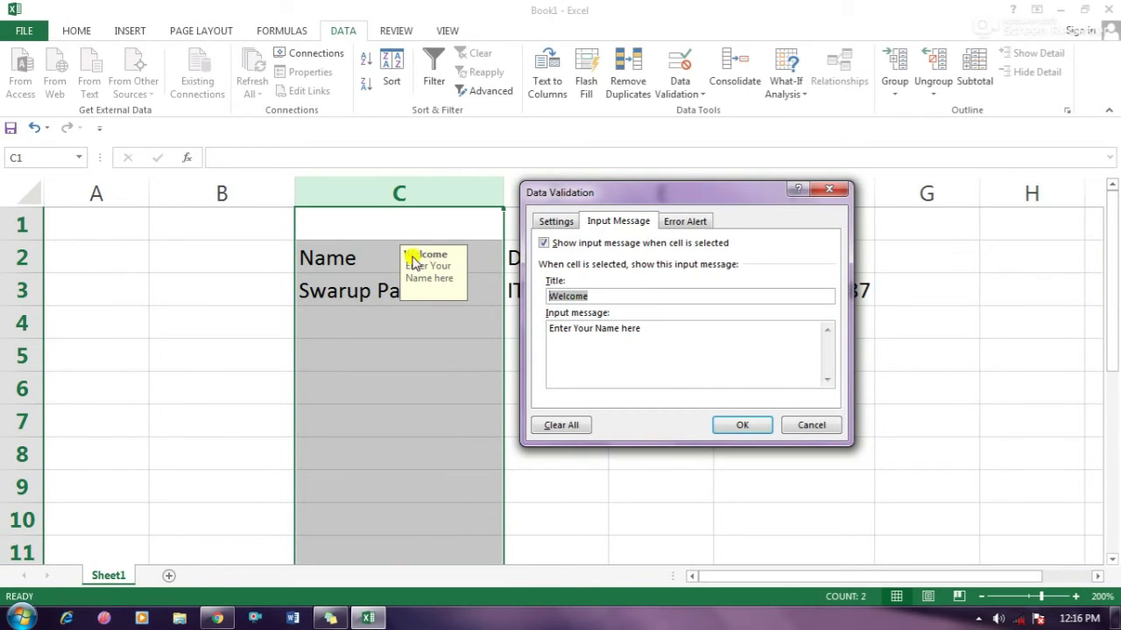
left_click(607, 344)
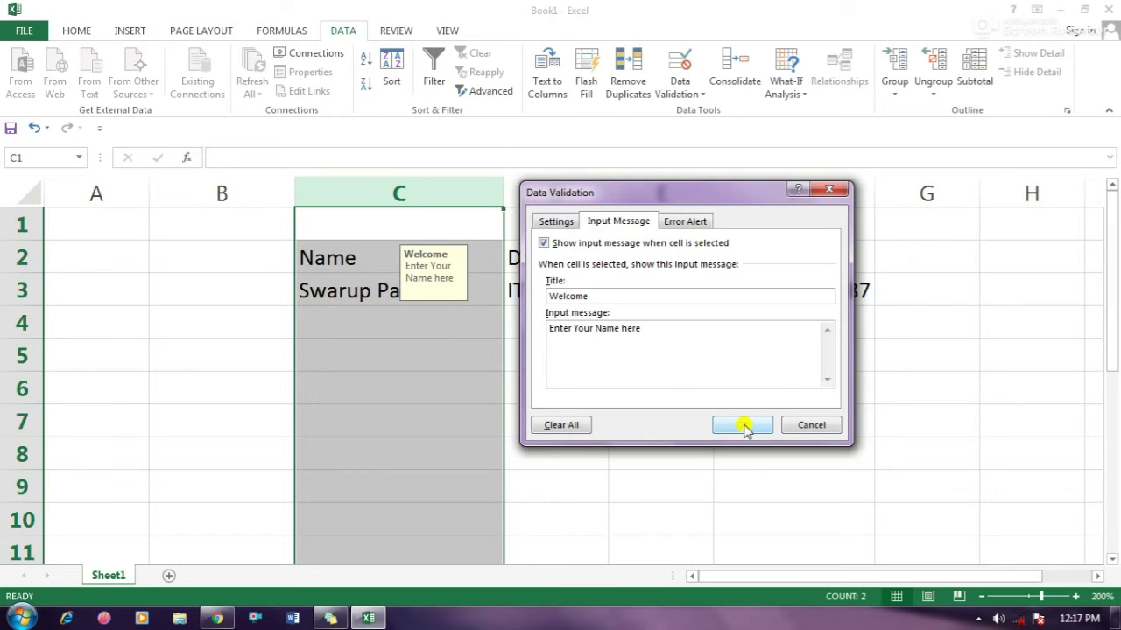
left_click(742, 426)
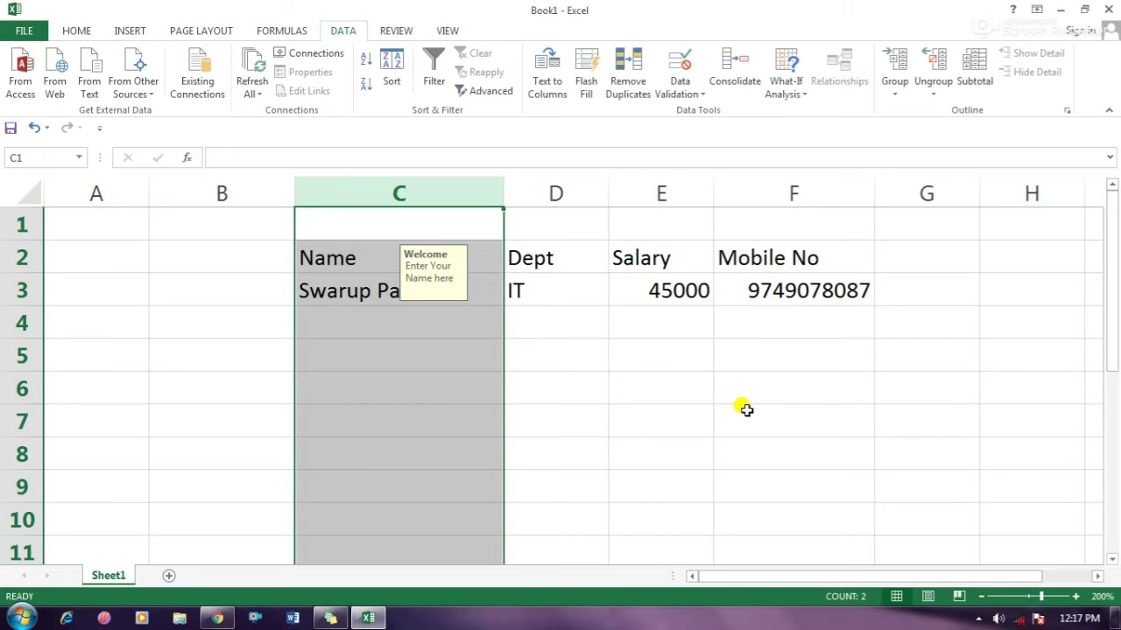
left_click(539, 179)
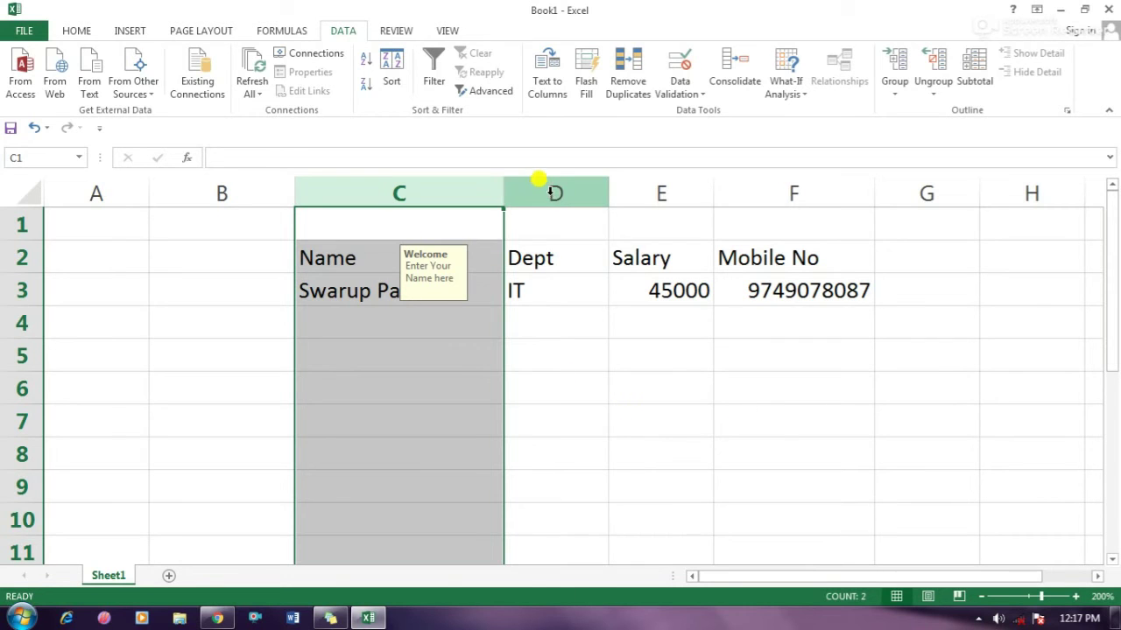
left_click(388, 478)
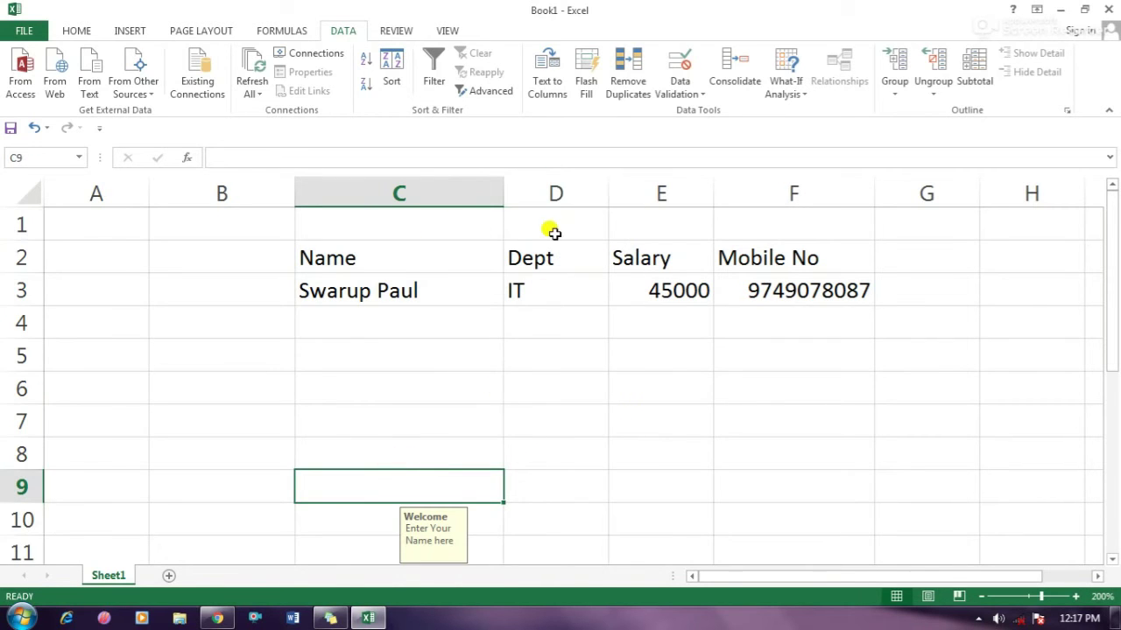
left_click(564, 178)
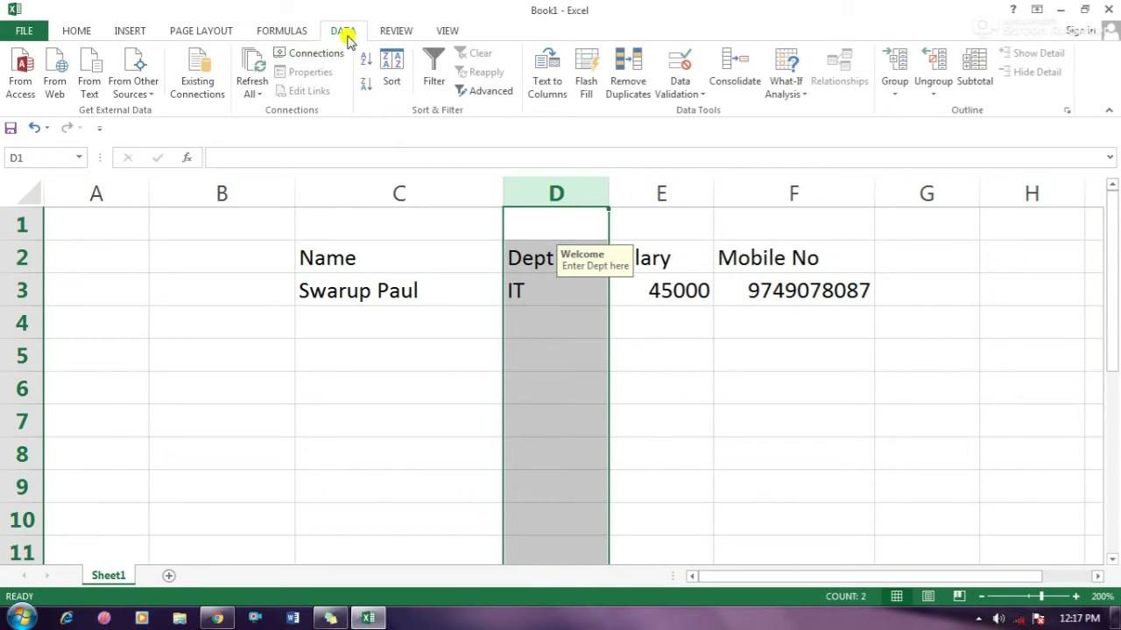
left_click(688, 92)
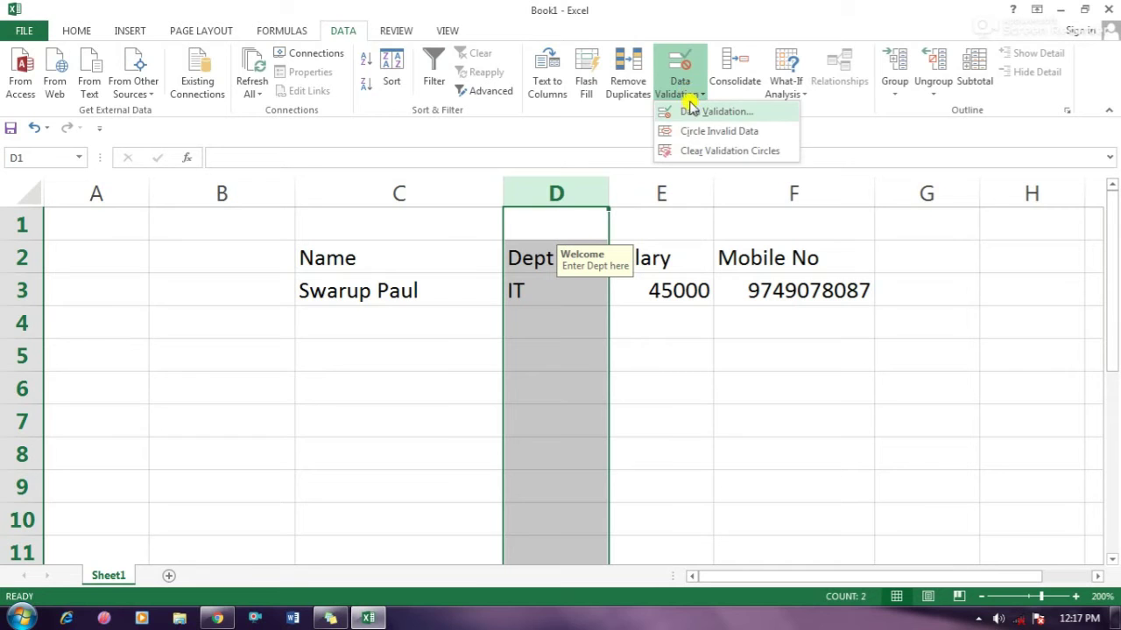
left_click(691, 111)
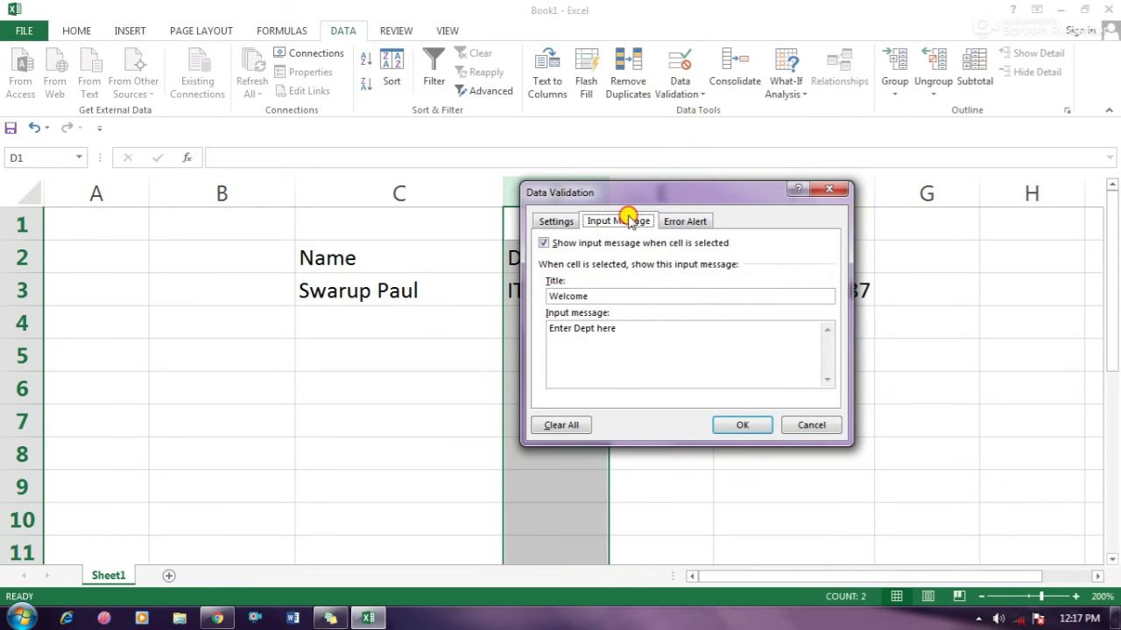
left_click_drag(628, 181, 816, 147)
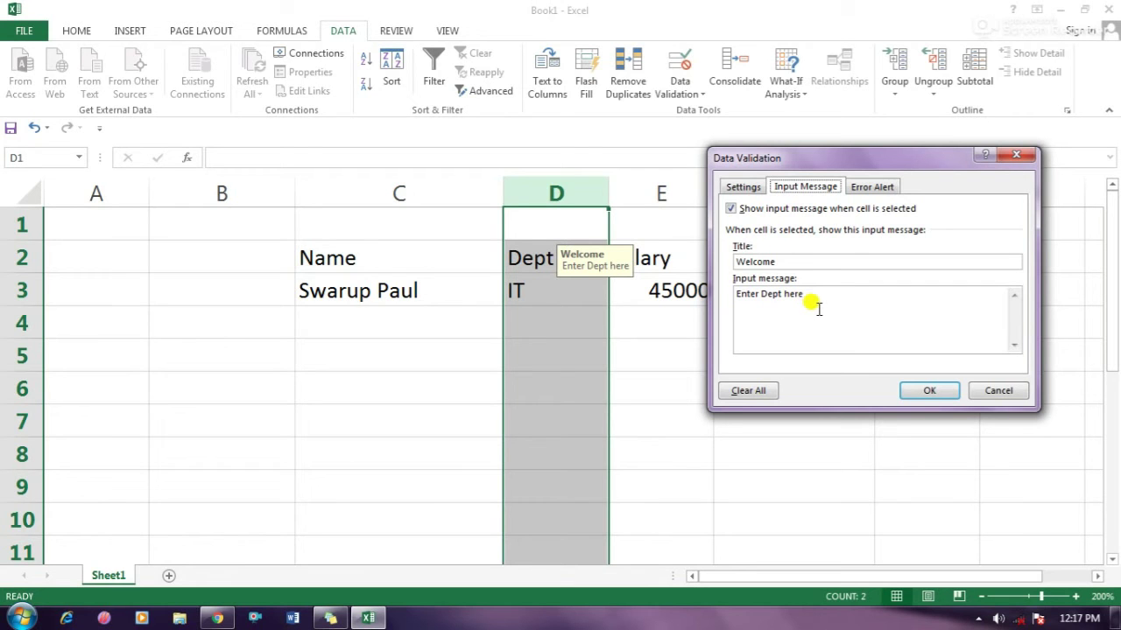
Close the Dept validation dialog unchanged and check the prompts in C5, D5, D6 and E6
left_click(928, 391)
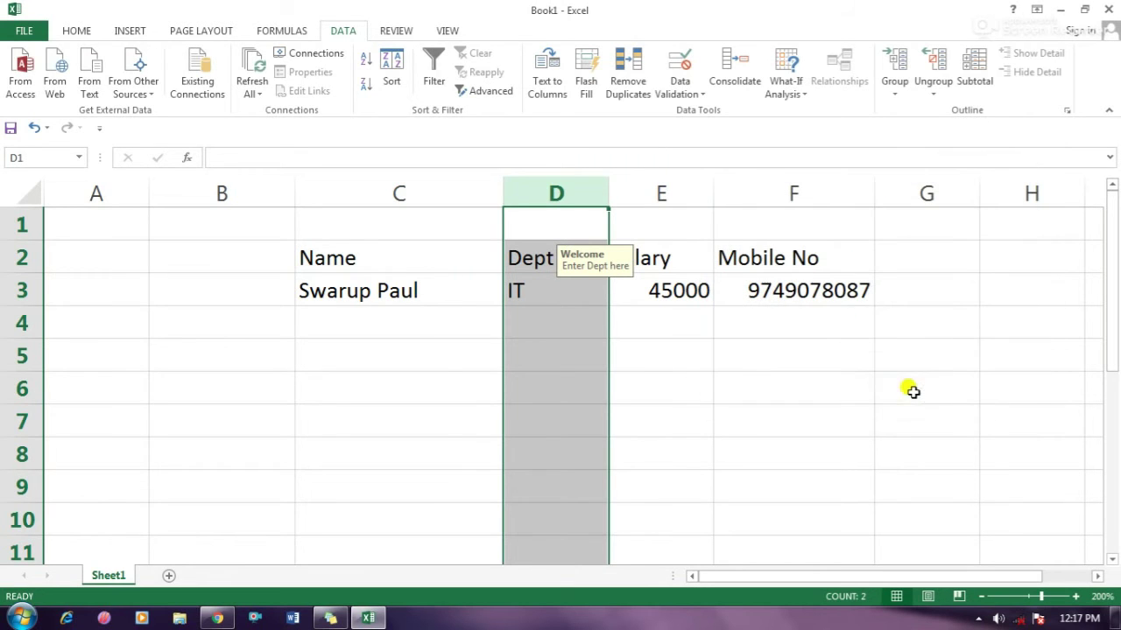
left_click(414, 343)
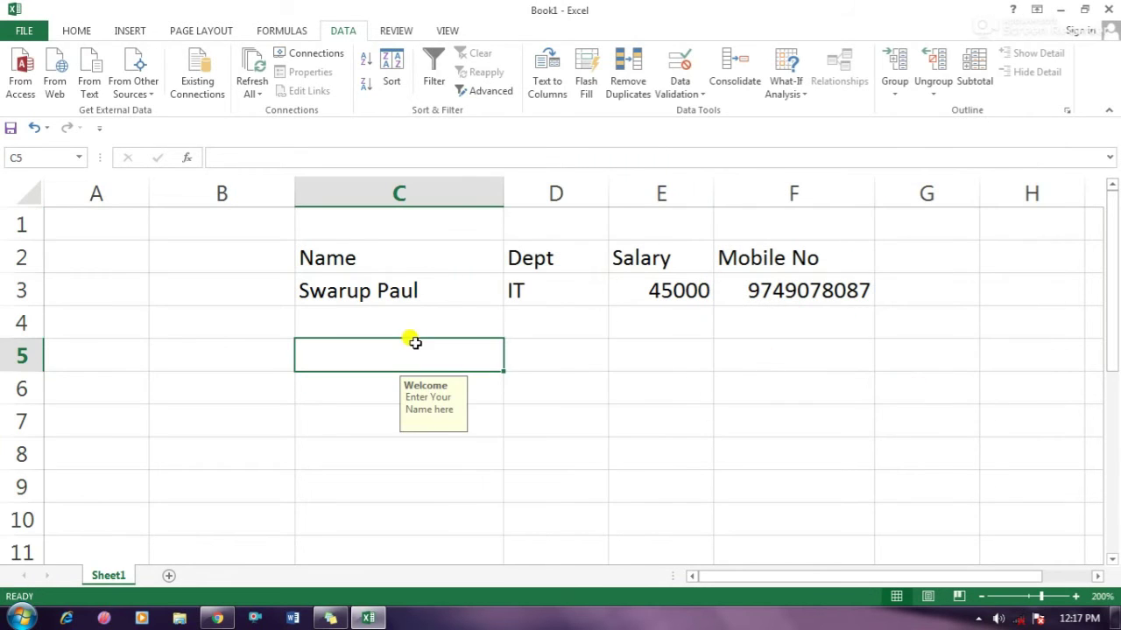
left_click(543, 359)
left_click(530, 399)
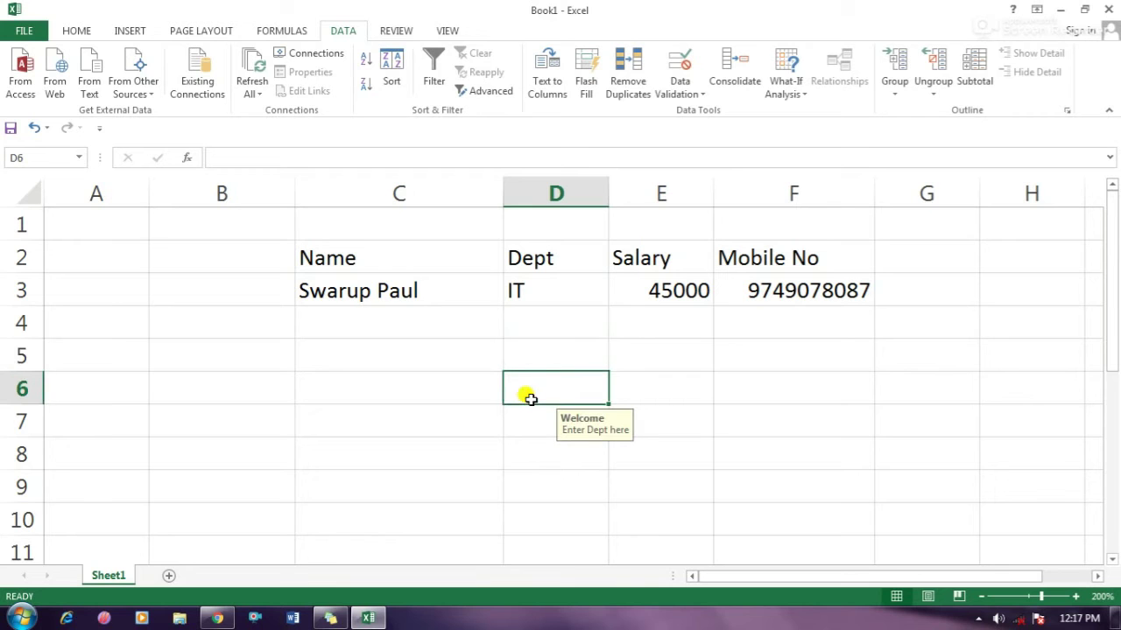
left_click(678, 373)
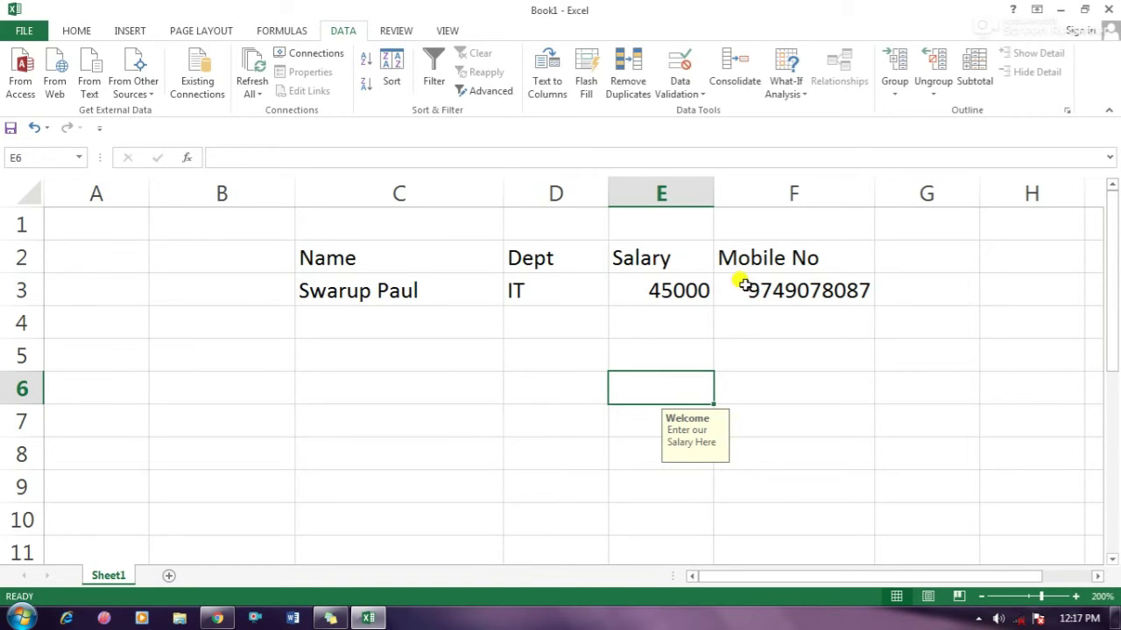
Check the Salary prompt on E7 and the Mobile No prompts on F4 and F6, selecting column F
left_click(774, 186)
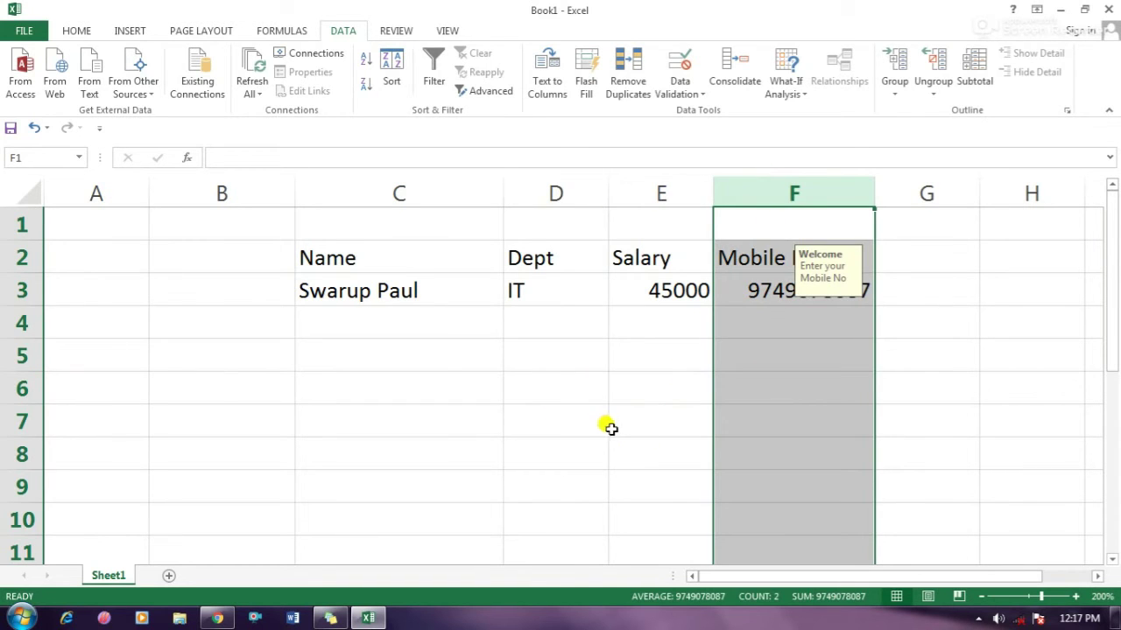
left_click(610, 428)
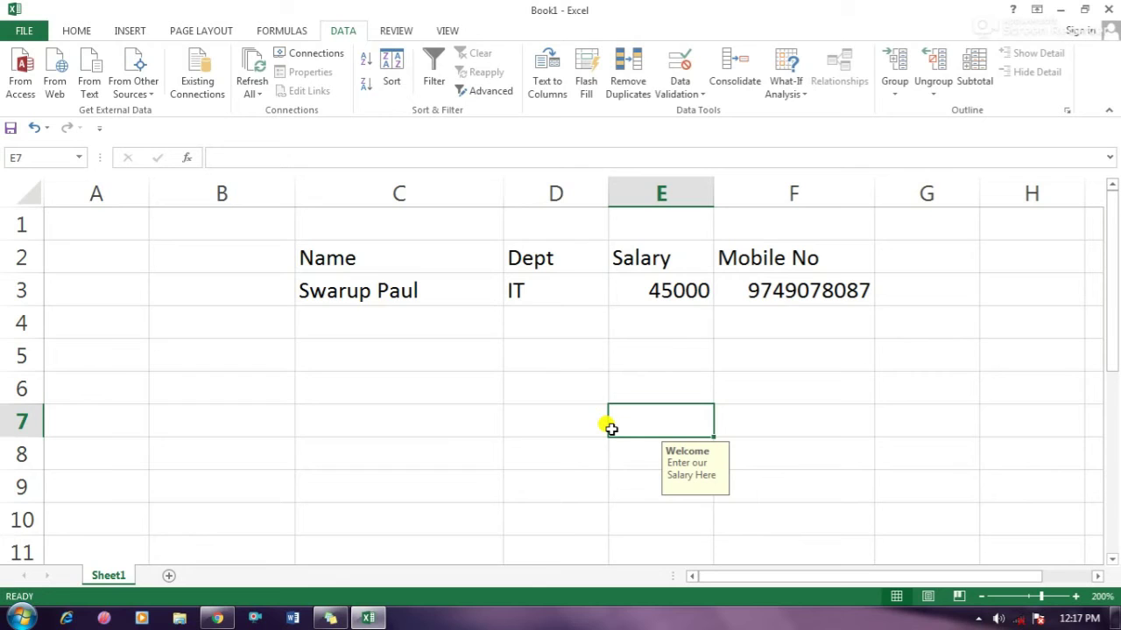
left_click(793, 325)
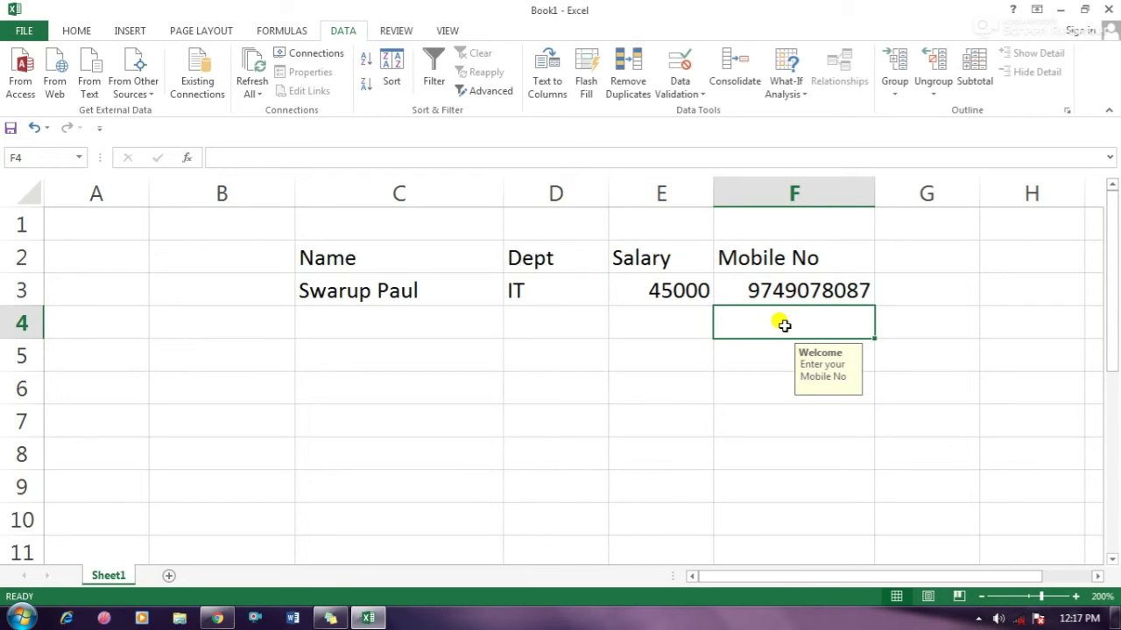
left_click(735, 396)
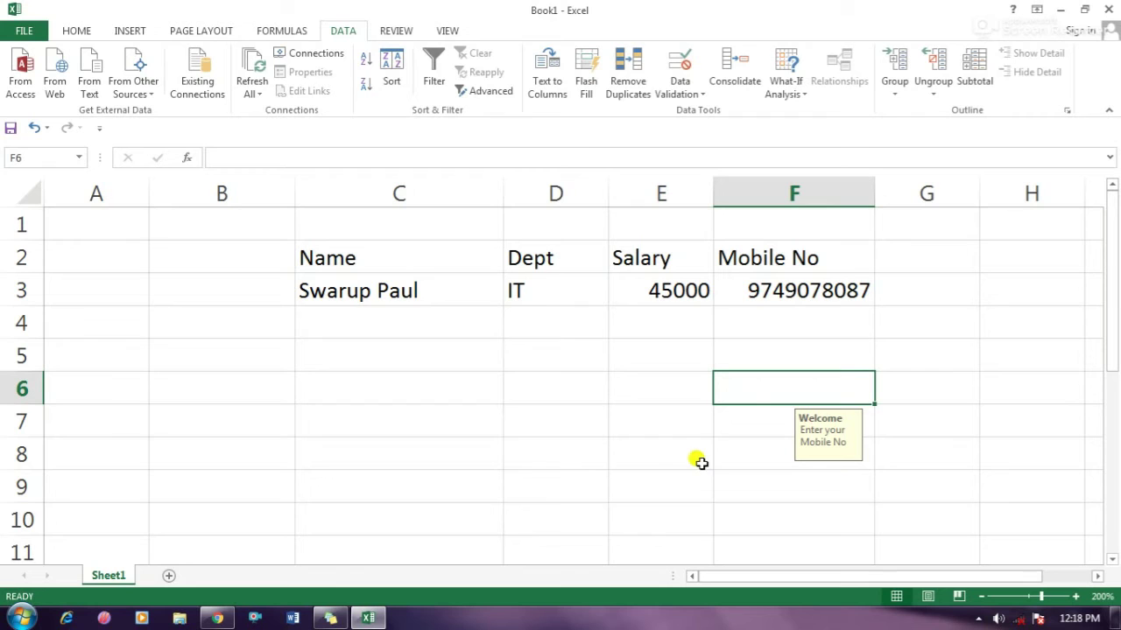
left_click(776, 187)
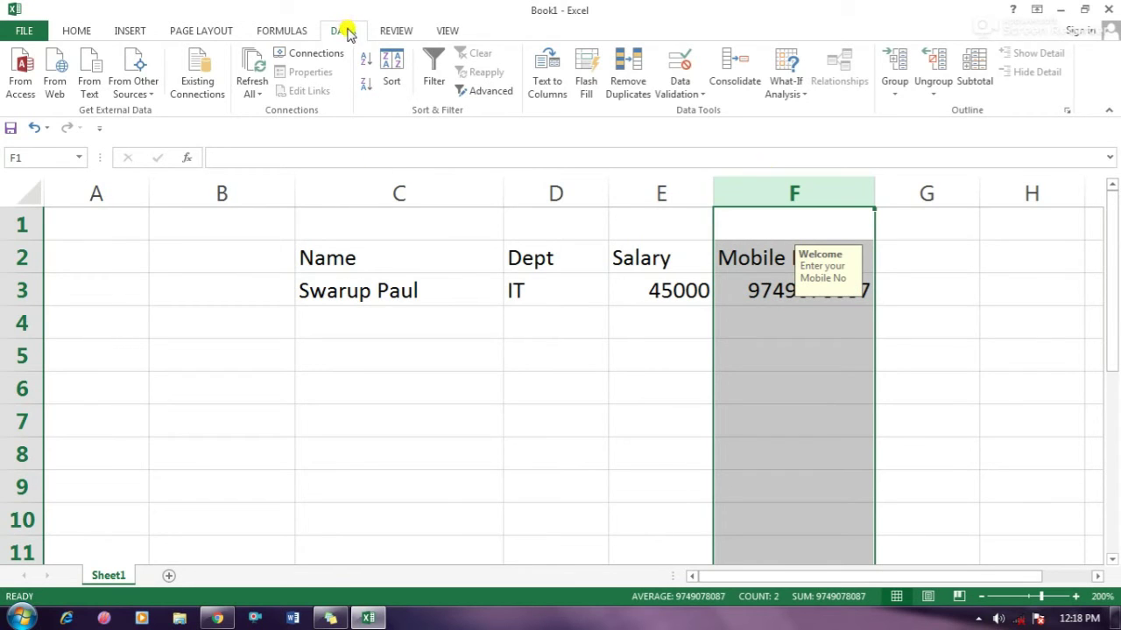
Confirm column F's validation as Text length equal to 10 and close with OK
left_click(698, 92)
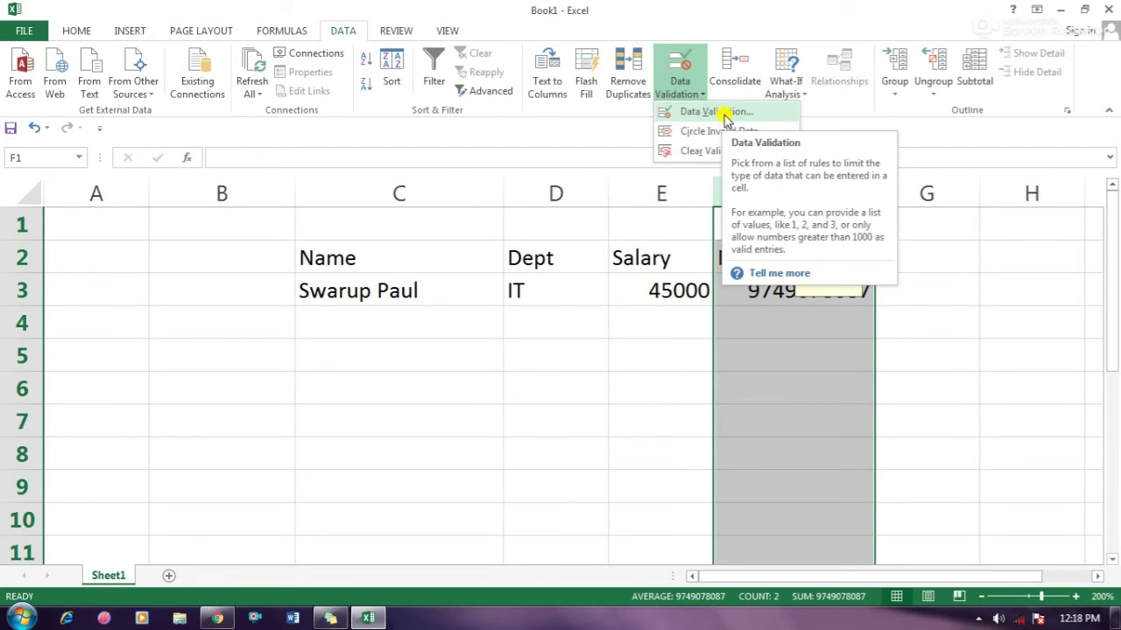
left_click(725, 115)
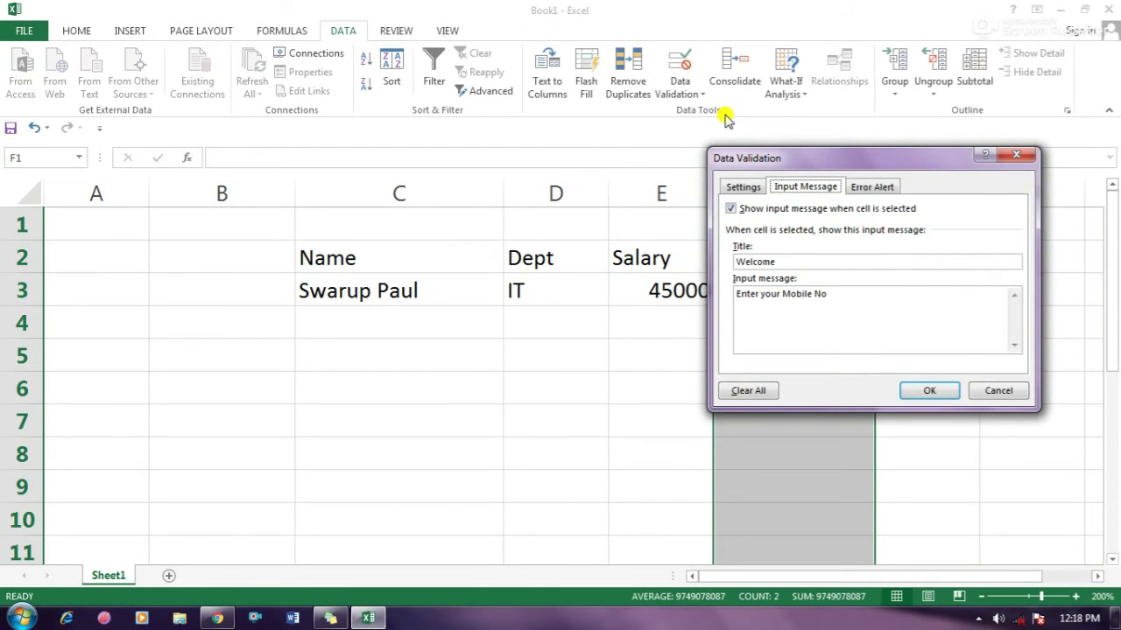
left_click_drag(823, 158, 244, 204)
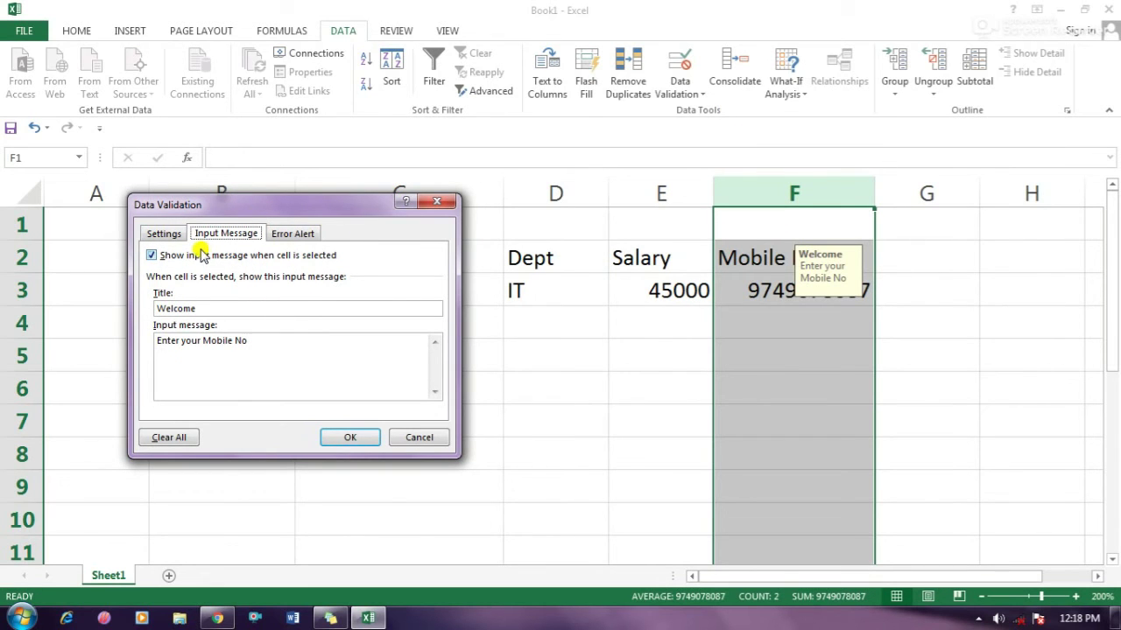
left_click(164, 235)
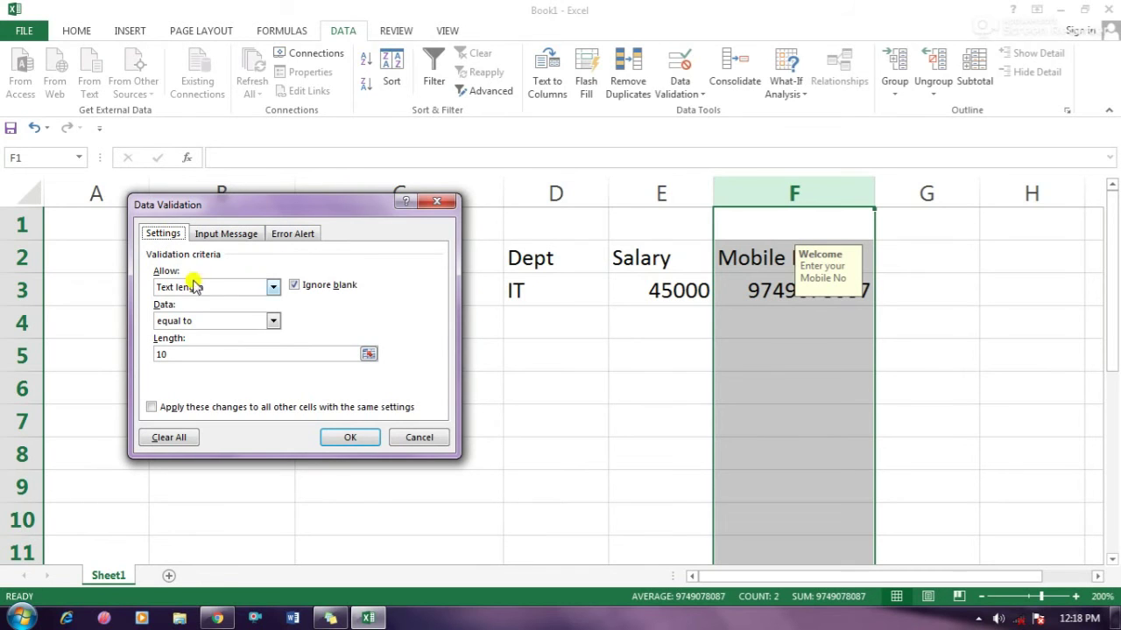
left_click(273, 287)
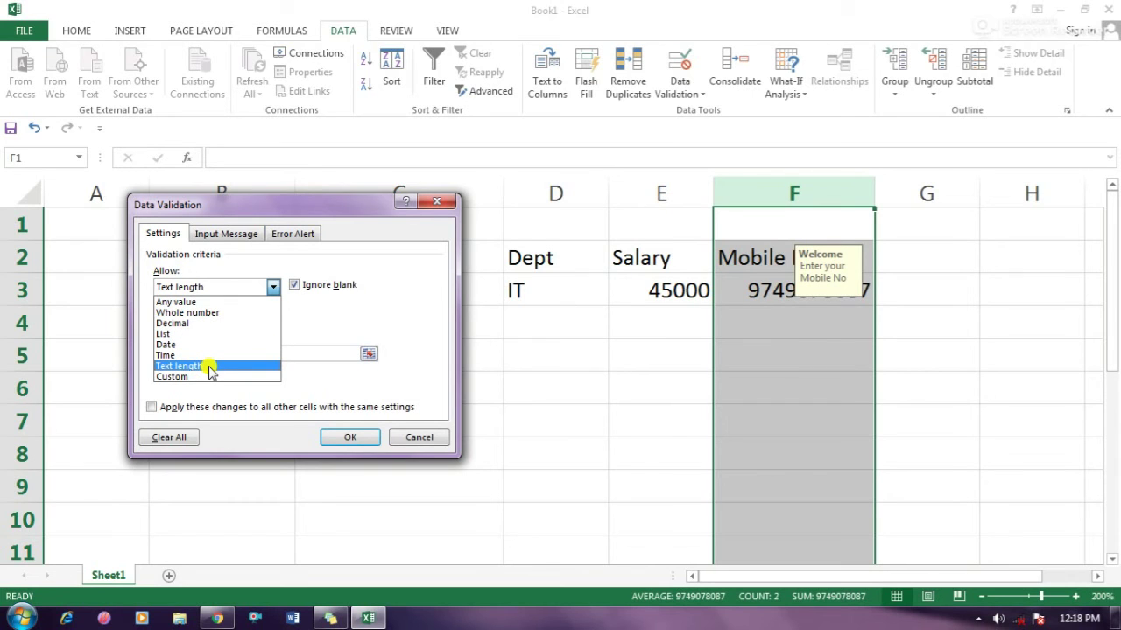
left_click(210, 366)
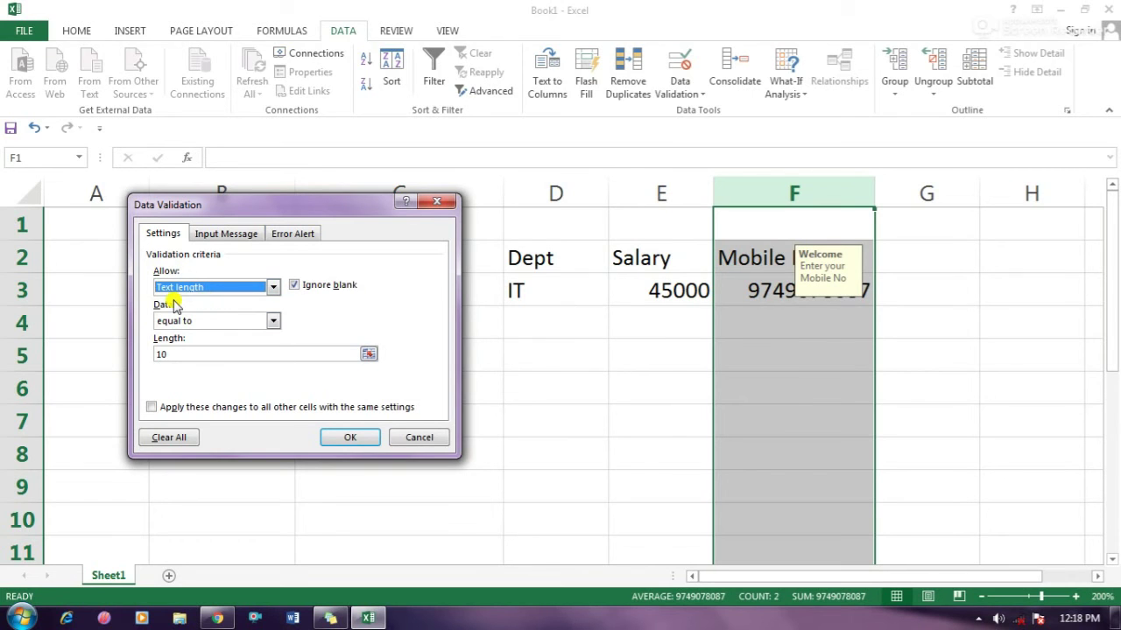
left_click(271, 324)
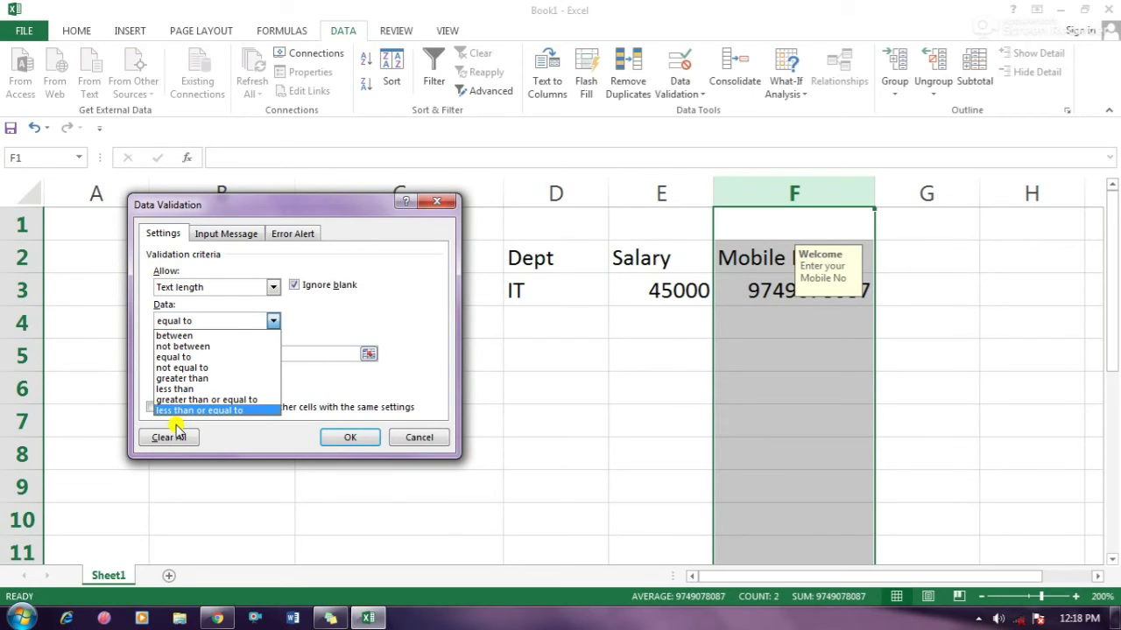
left_click(275, 323)
left_click(274, 320)
left_click(191, 359)
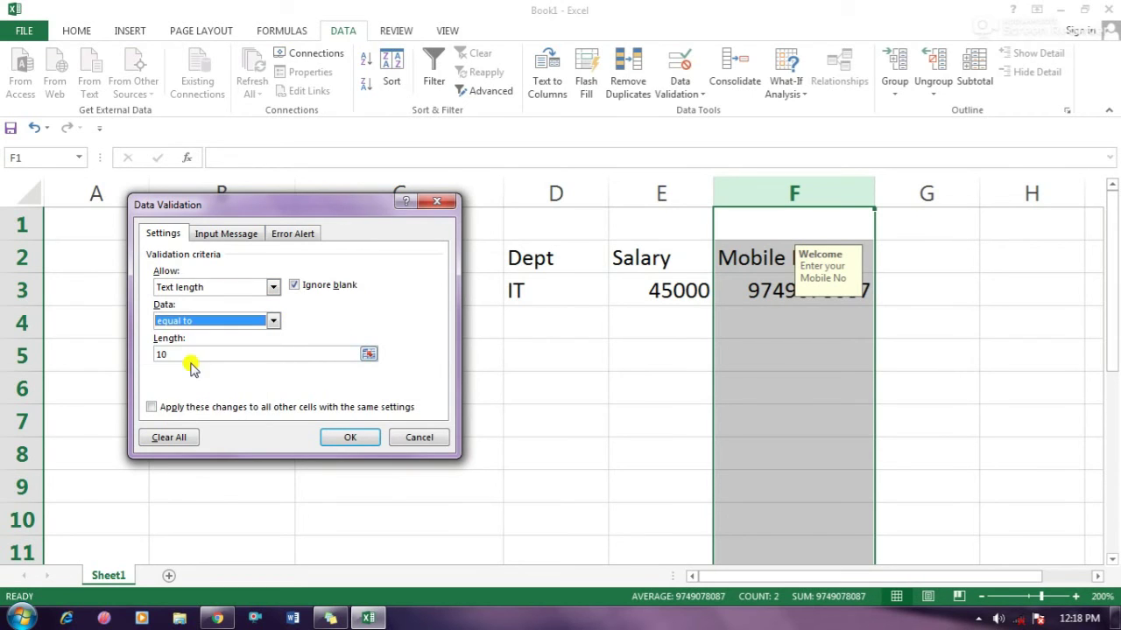
left_click(166, 358)
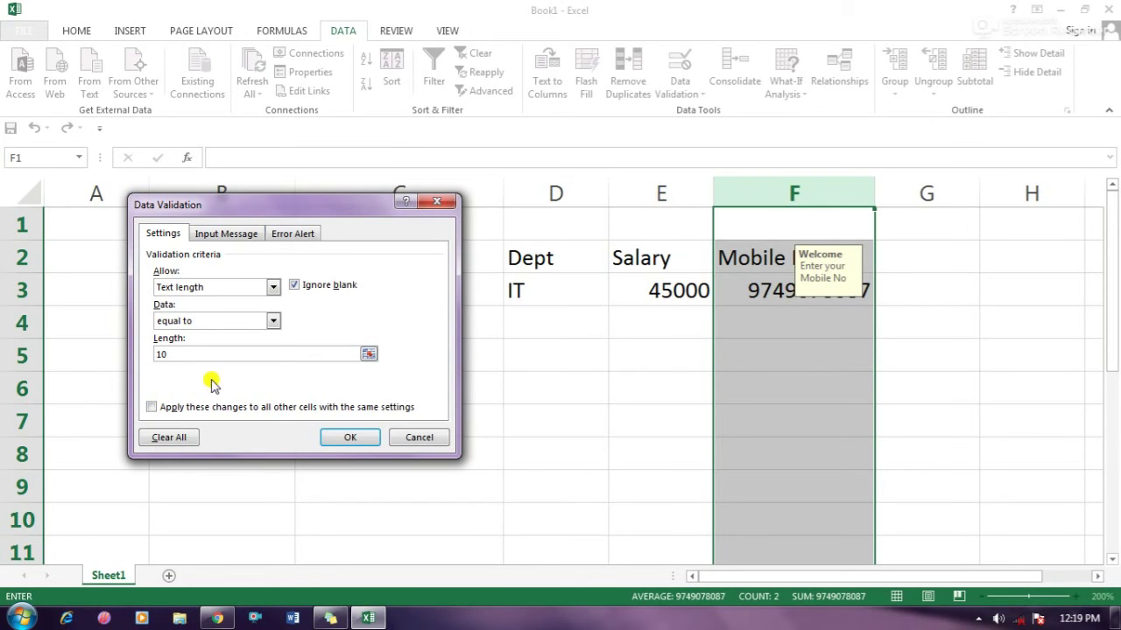
left_click(344, 438)
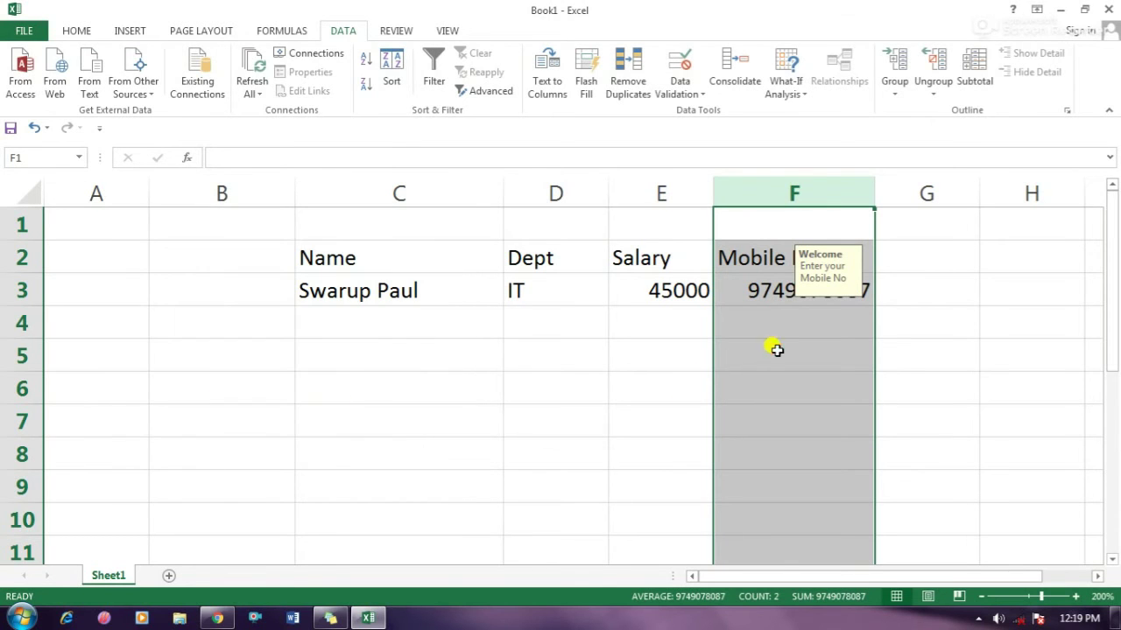
left_click(776, 349)
type("555")
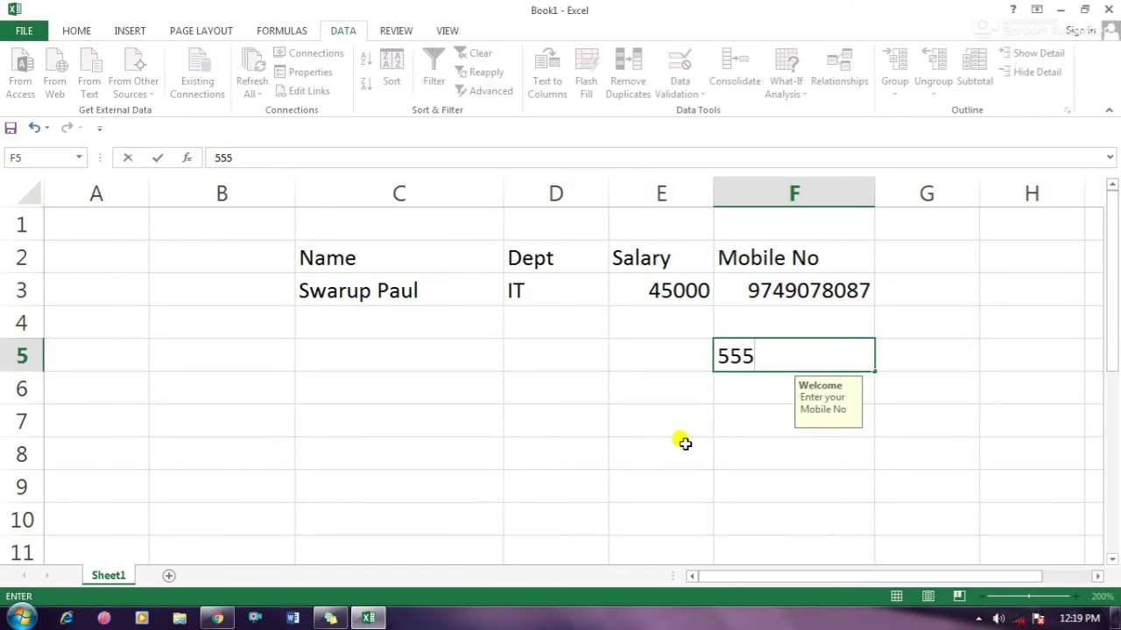
key("Return")
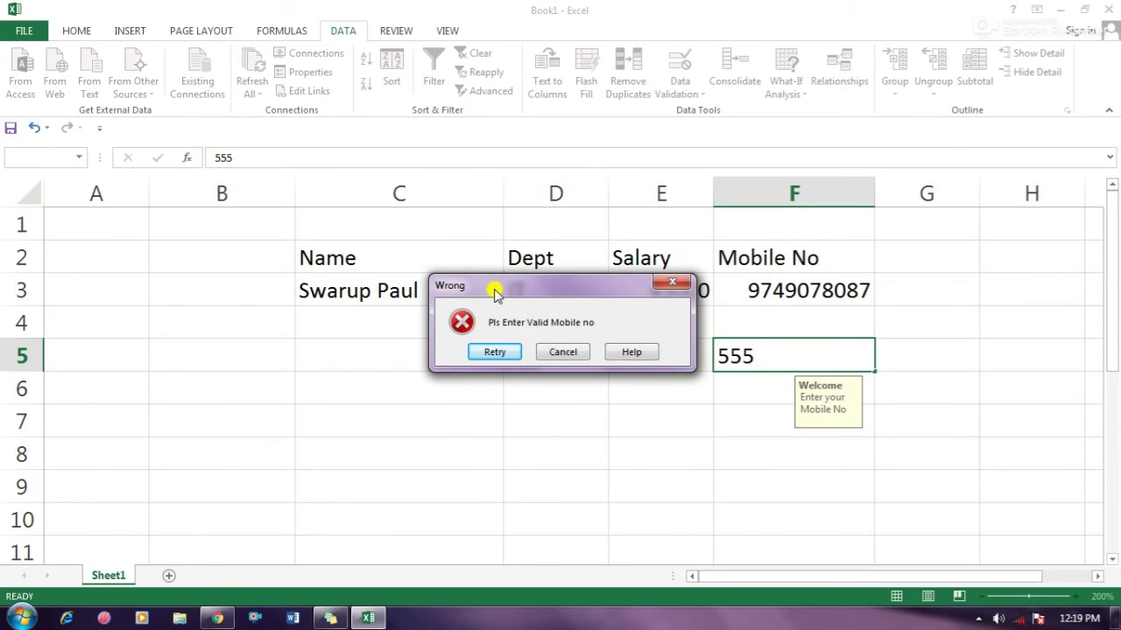
left_click(495, 352)
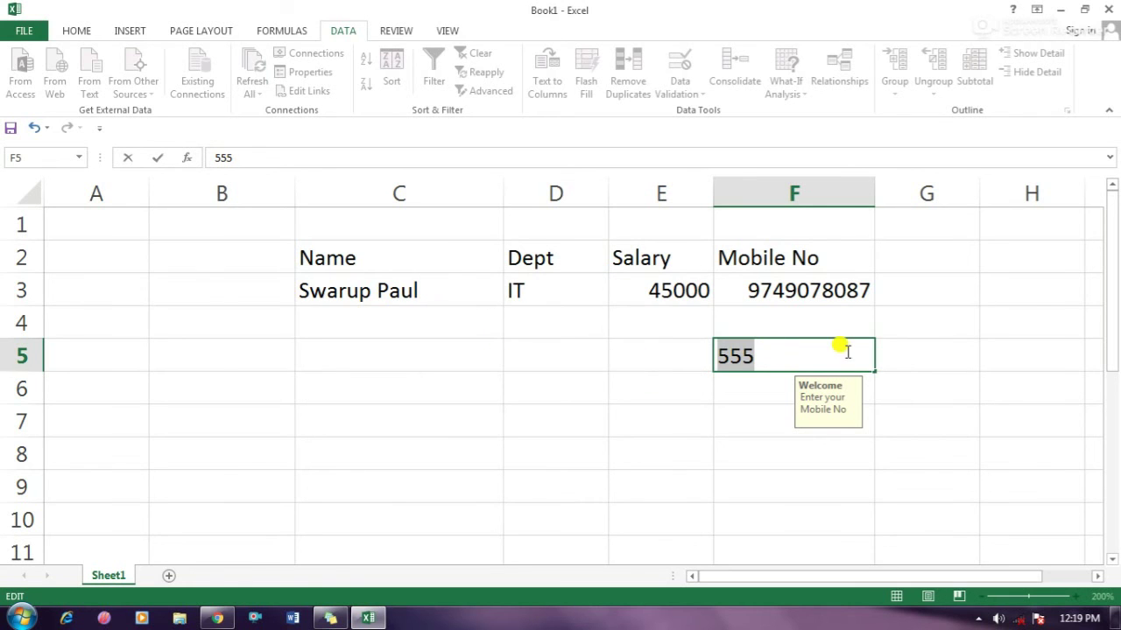
key("Return")
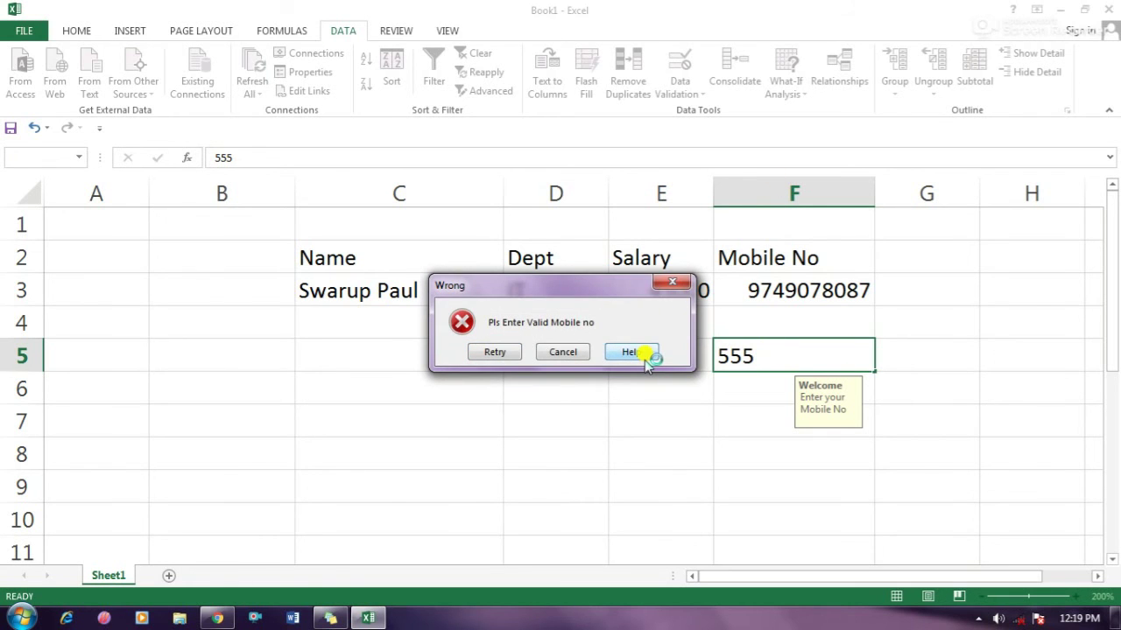
left_click(672, 281)
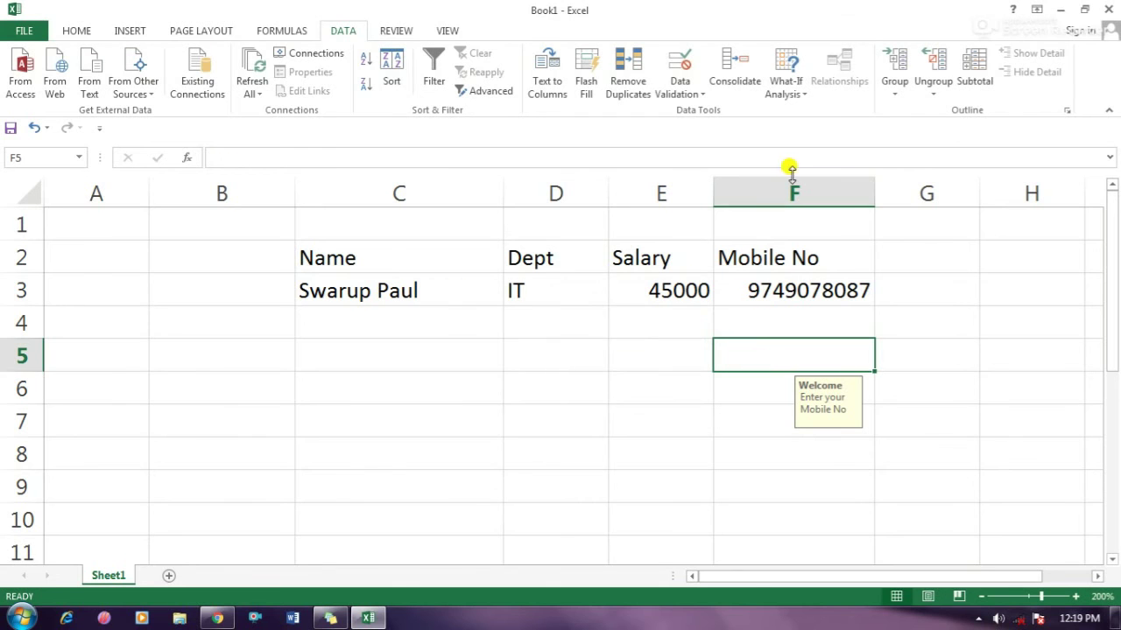
left_click(792, 179)
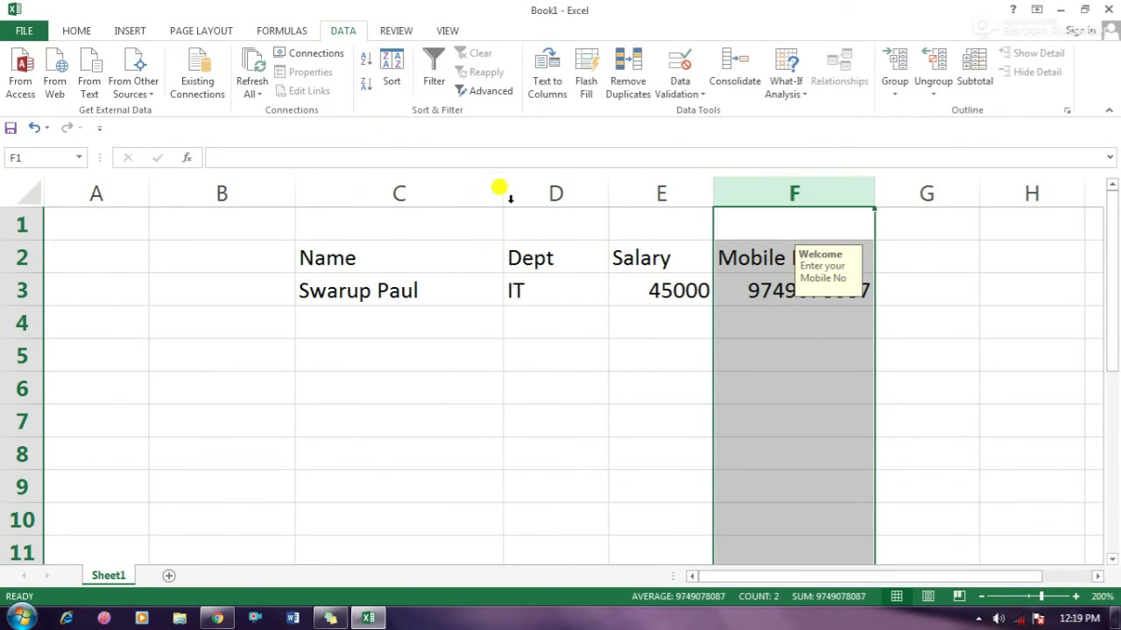
Open column F's Data Validation Error Alert settings and select the alert title 'Wrong'
left_click(696, 94)
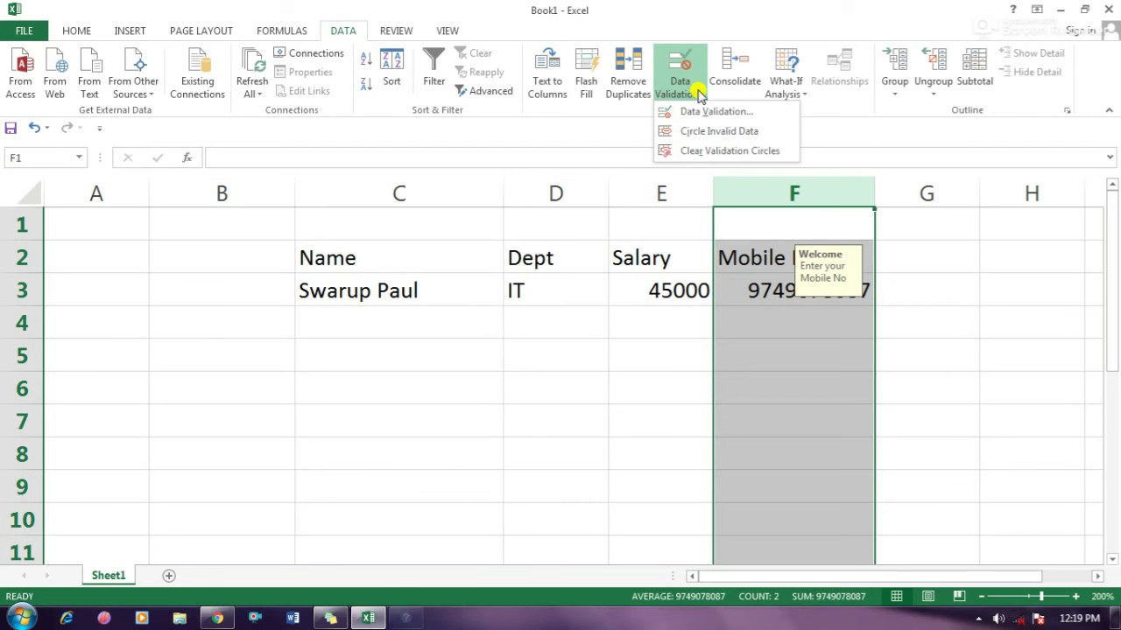
key("F1")
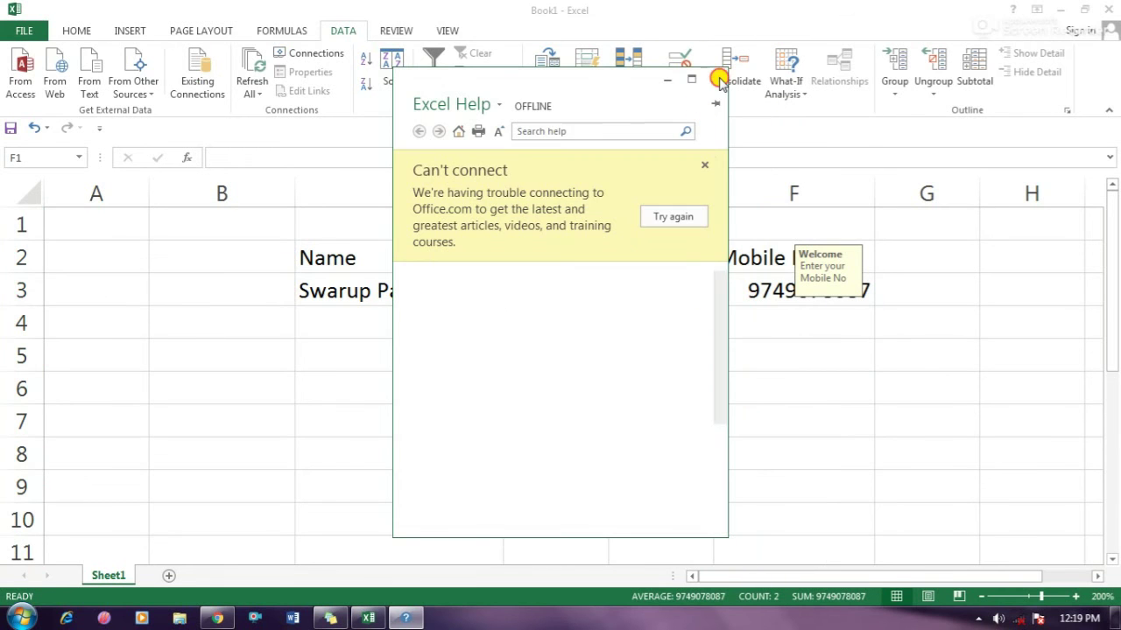
left_click(716, 80)
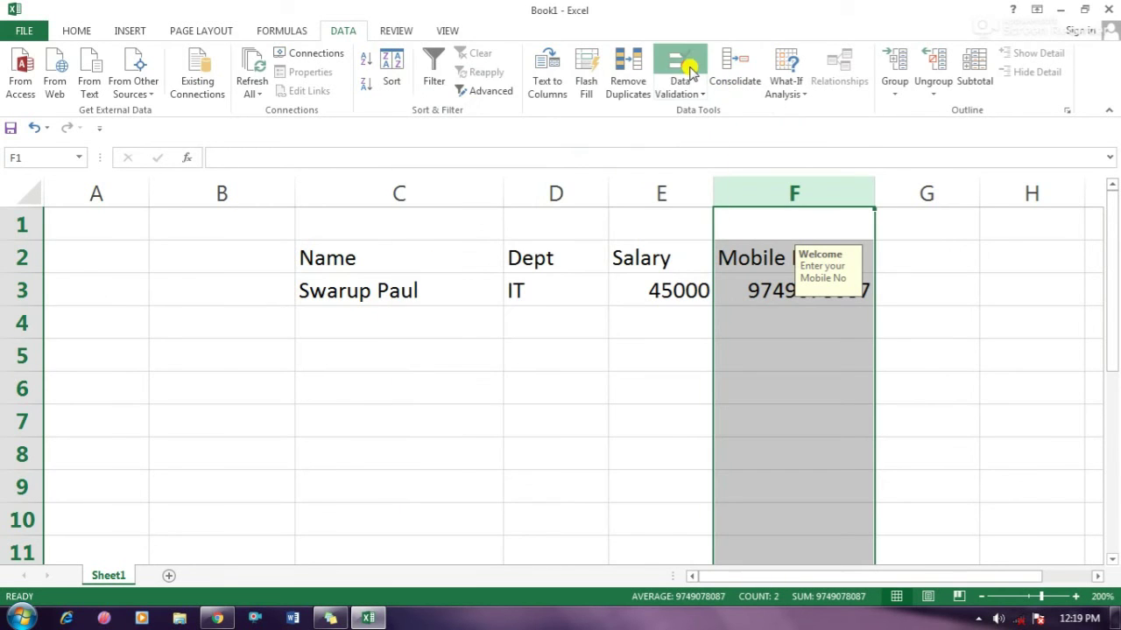
left_click(691, 70)
left_click_drag(251, 214, 481, 161)
left_click(516, 181)
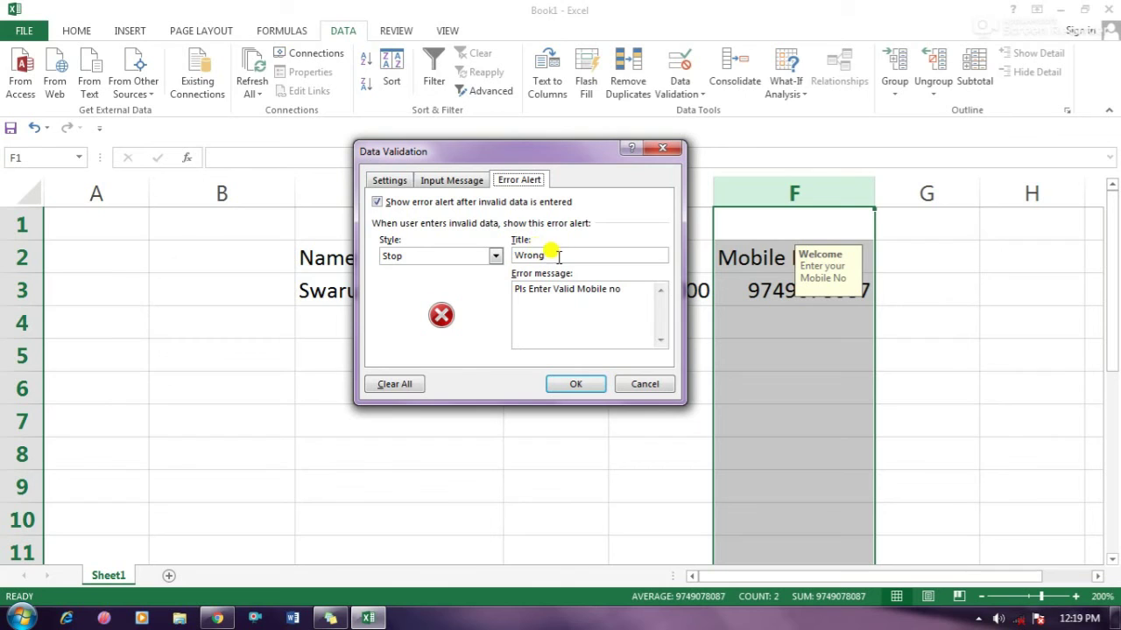
left_click_drag(545, 255, 517, 255)
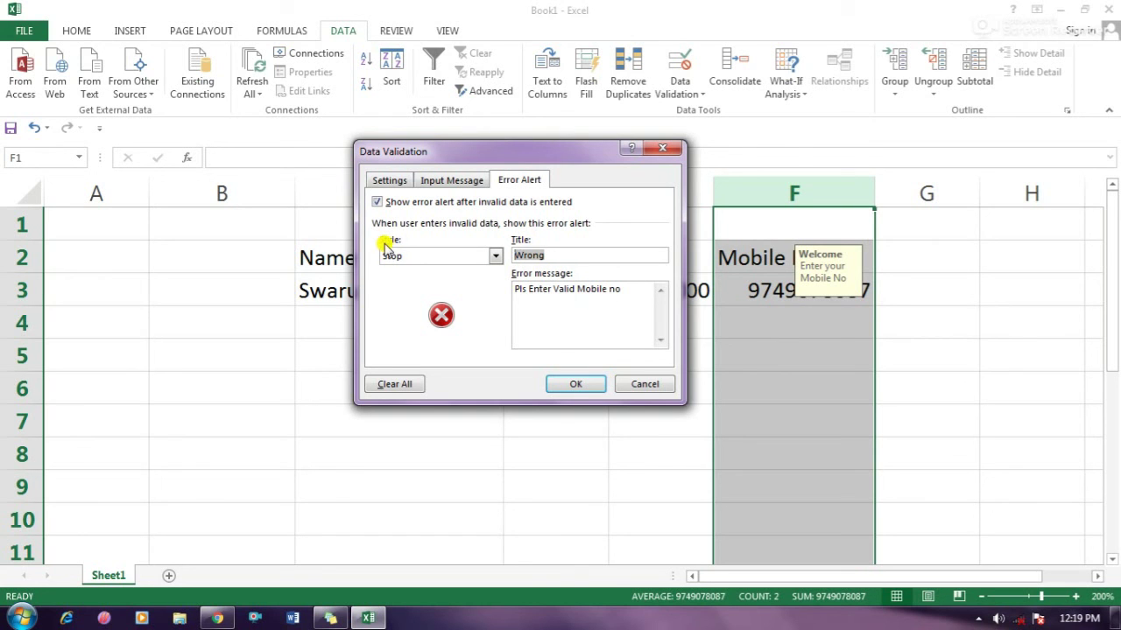
Try Warning and Information alert styles, restore Stop, and confirm the alert settings
left_click(496, 261)
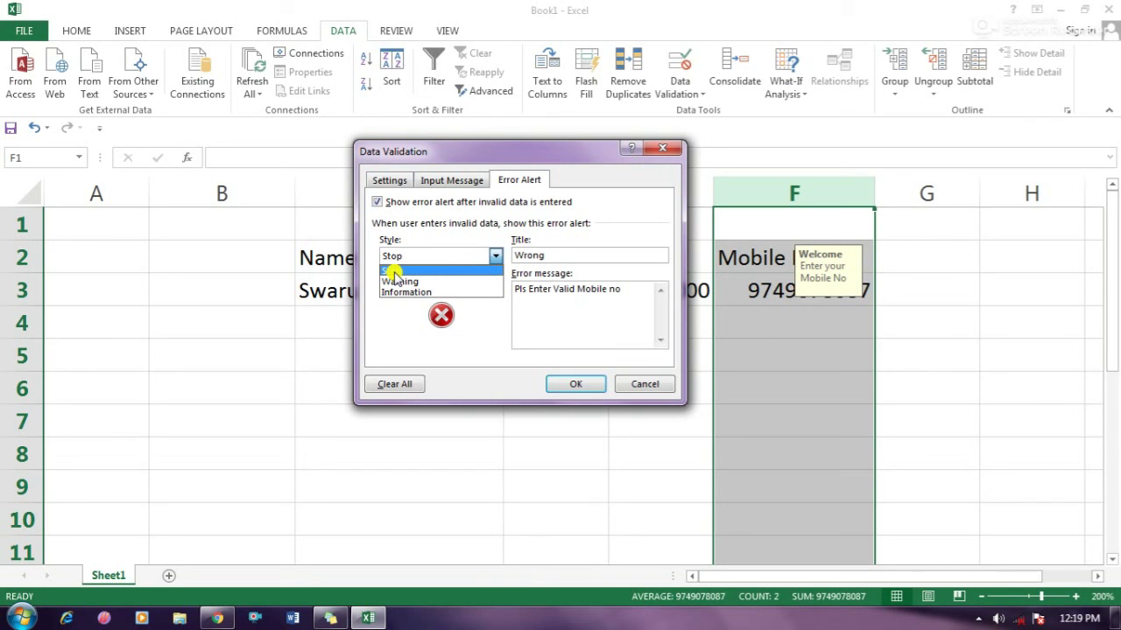
left_click(398, 269)
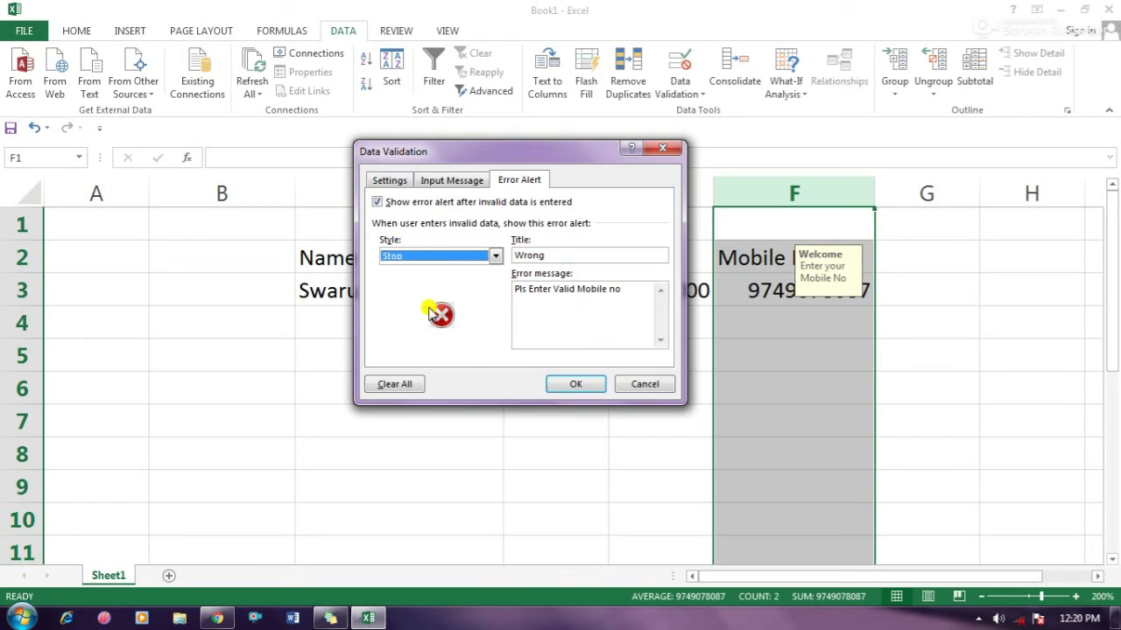
left_click(496, 258)
left_click(410, 282)
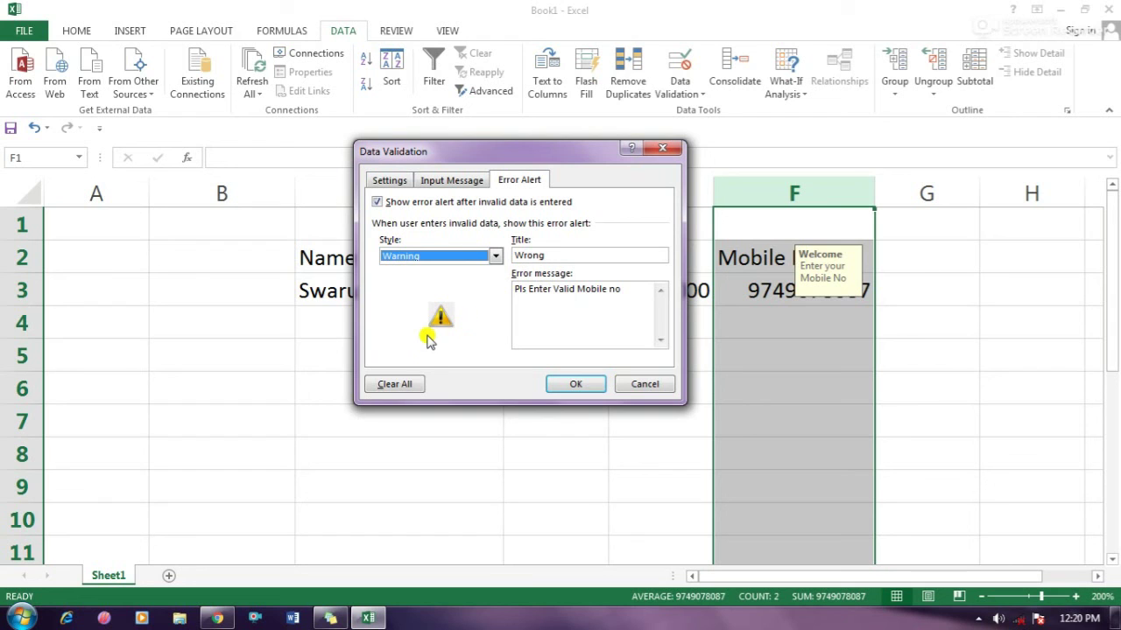
left_click(496, 255)
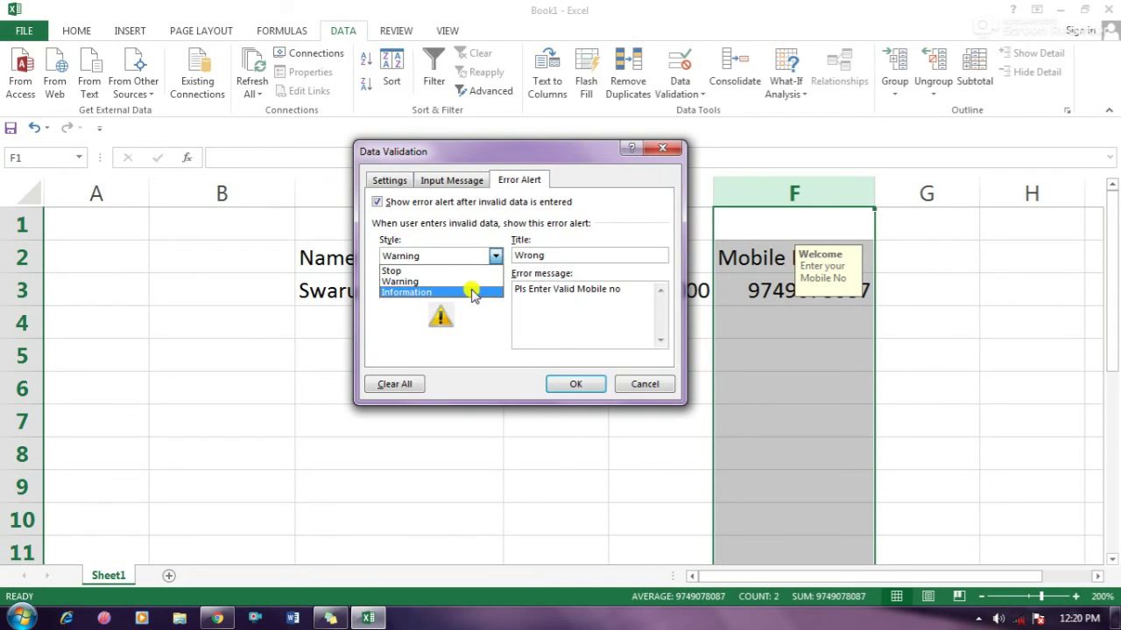
left_click(409, 293)
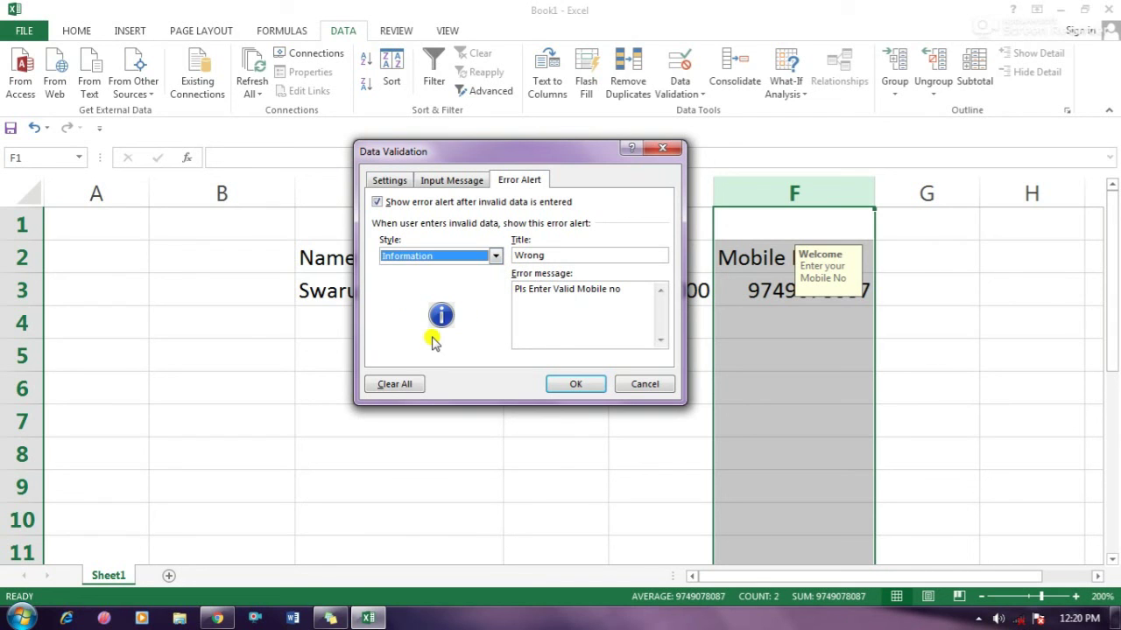
left_click(494, 257)
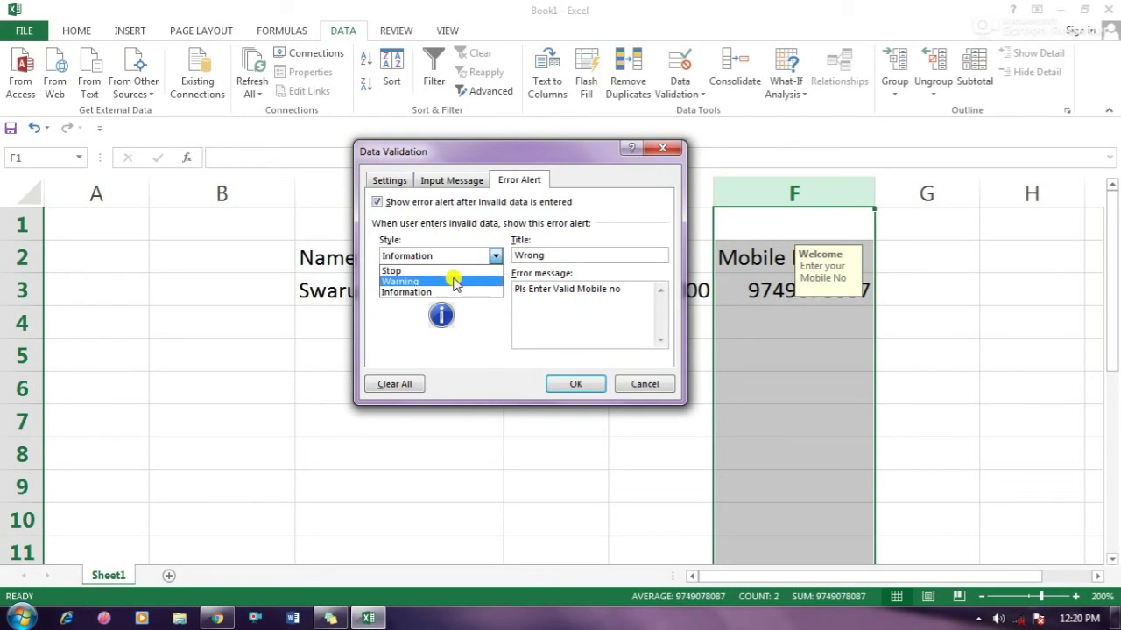
left_click(405, 272)
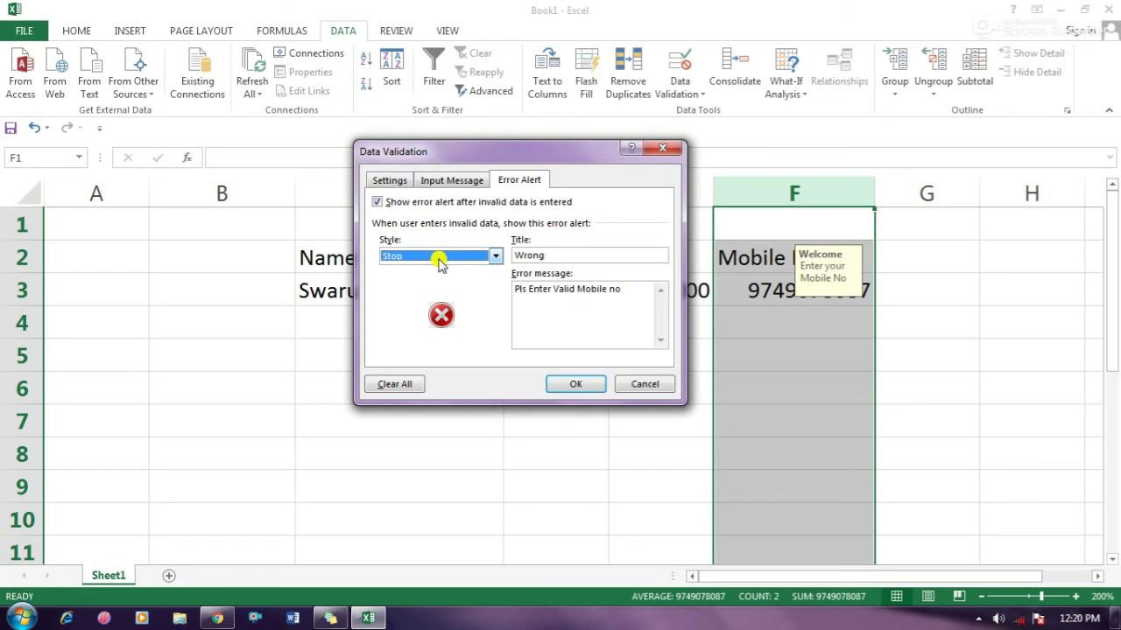
left_click(590, 385)
left_click(599, 389)
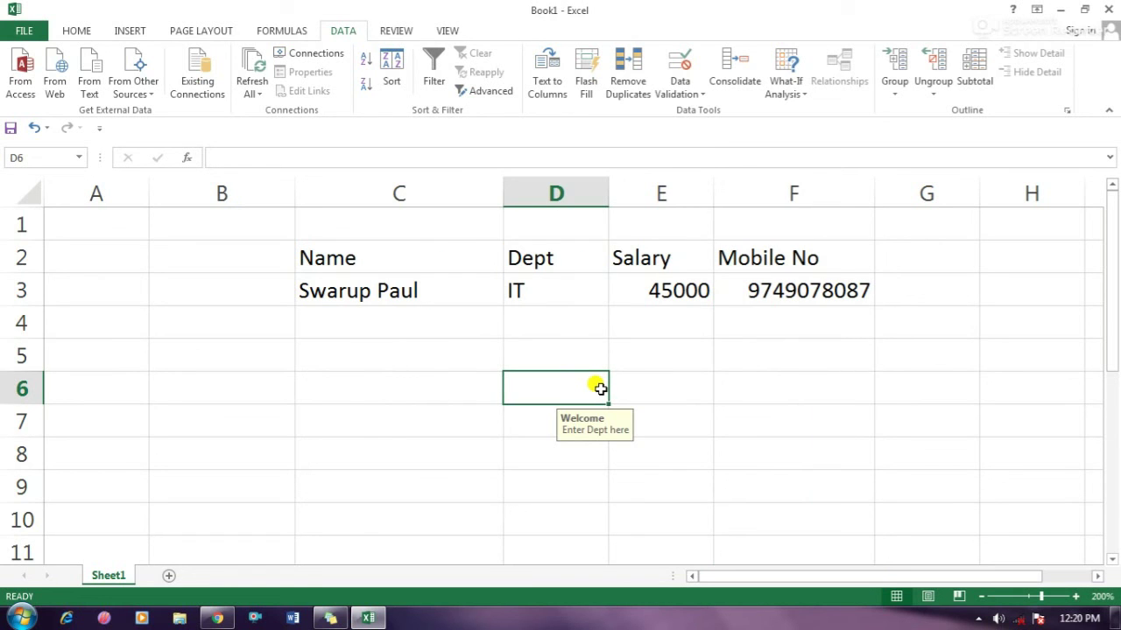